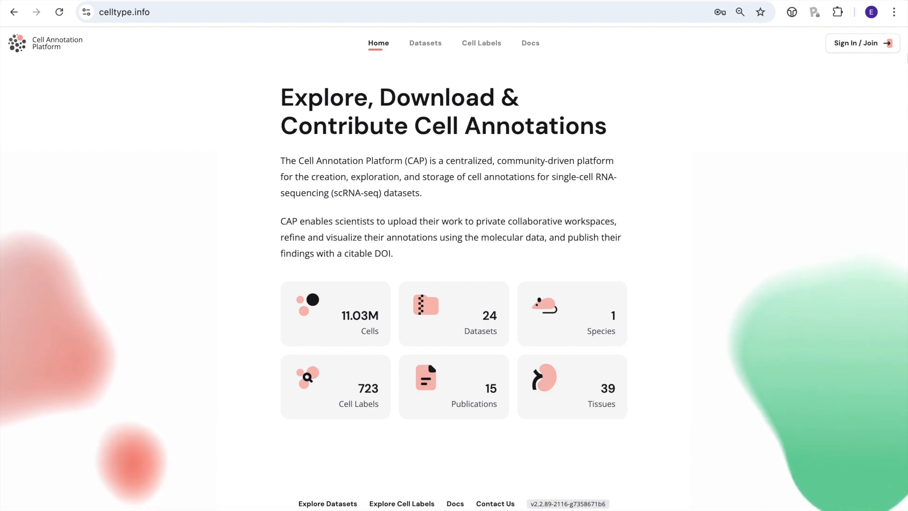
Sign in to the platform with the account's e-mail address and password.
{"action": "left_click", "coordinate": [860, 44]}
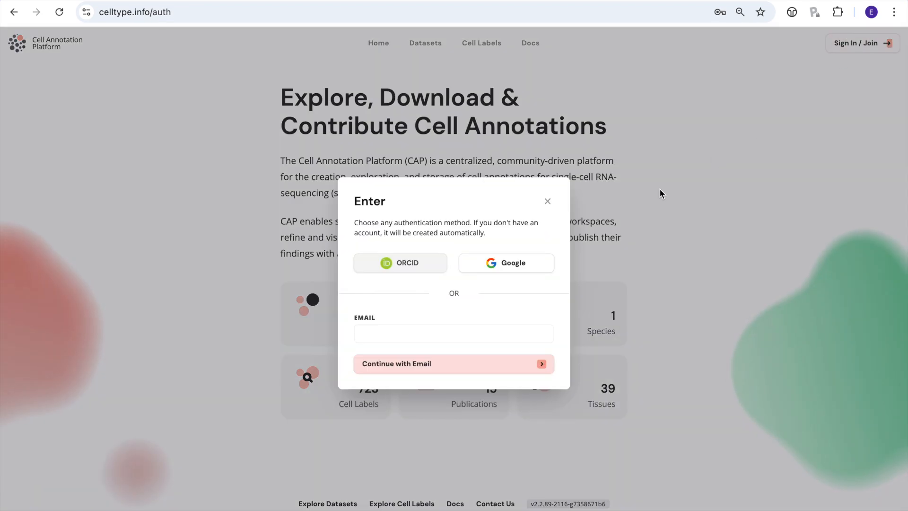
{"action": "left_click", "coordinate": [457, 335]}
{"action": "left_click", "coordinate": [446, 369]}
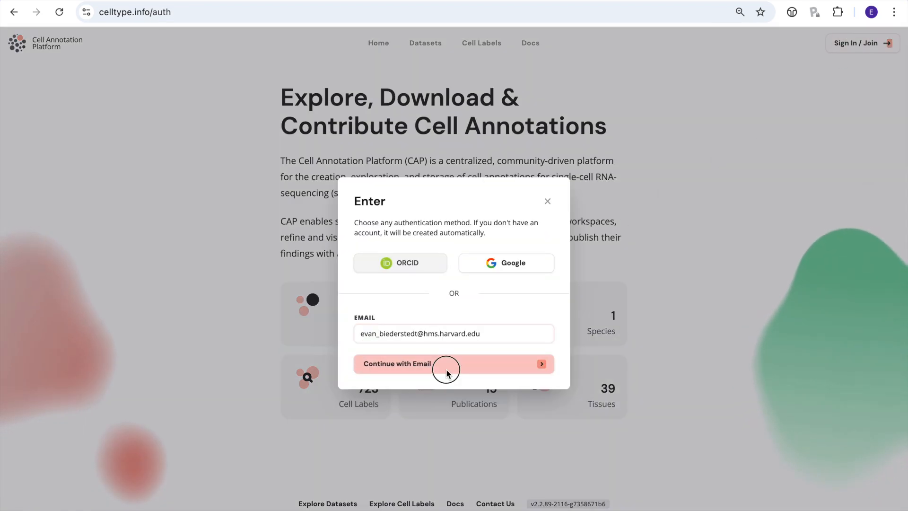
{"action": "left_click", "coordinate": [447, 367]}
{"action": "type", "text": "*************"}
{"action": "key", "text": "Return"}
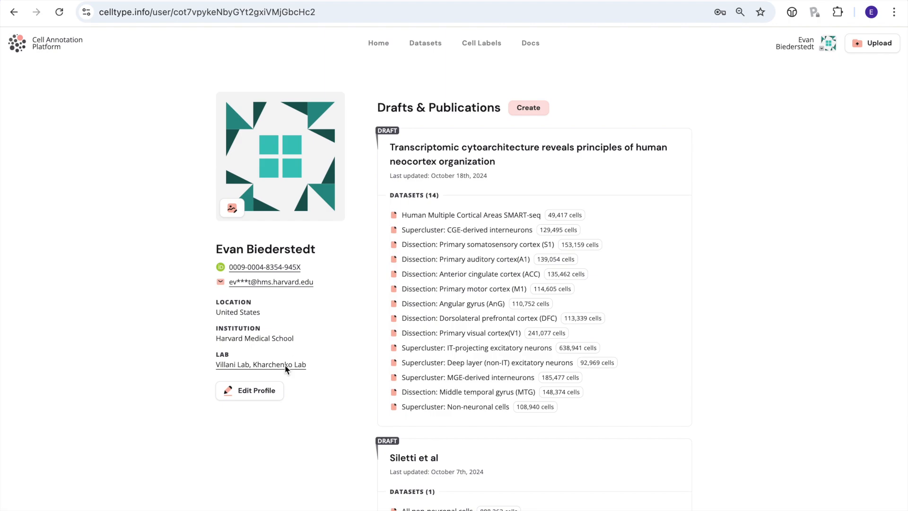
Open the profile details for editing, review the available fields, and close them without making changes.
{"action": "left_click", "coordinate": [269, 392]}
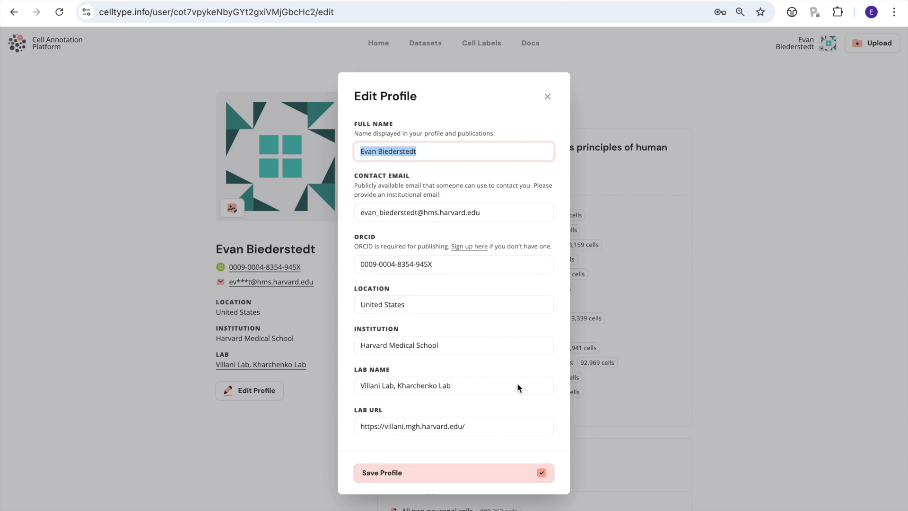
{"action": "left_click", "coordinate": [550, 95]}
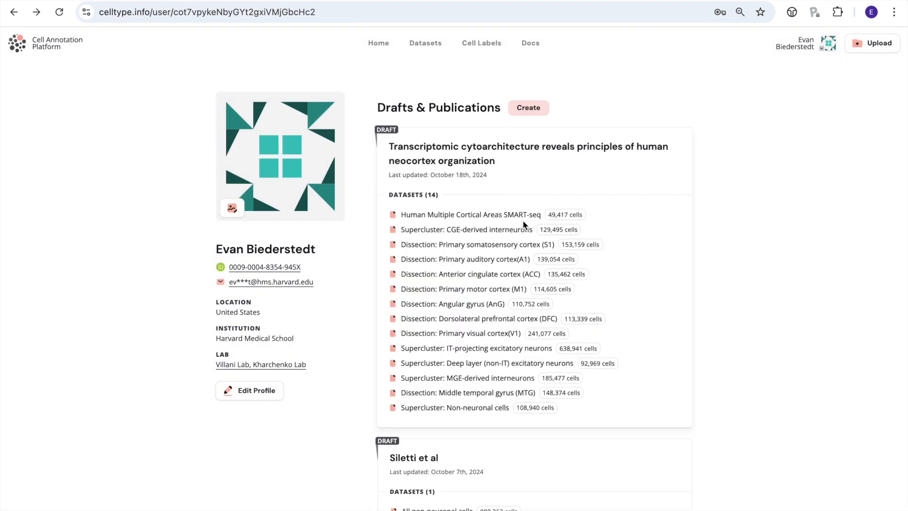
Look through the profile's drafts and open "Time-resolved Systems Immunology Reveals a Late Juncture Linked to Fatal COVID-19".
{"action": "scroll", "coordinate": [523, 220], "scroll_direction": "down", "scroll_amount": 1}
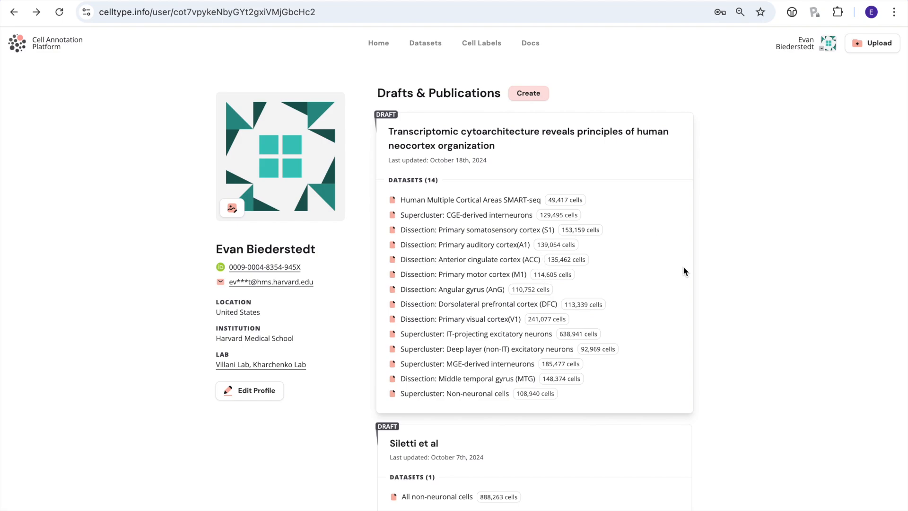
{"action": "scroll", "coordinate": [724, 372], "scroll_direction": "down", "scroll_amount": 6}
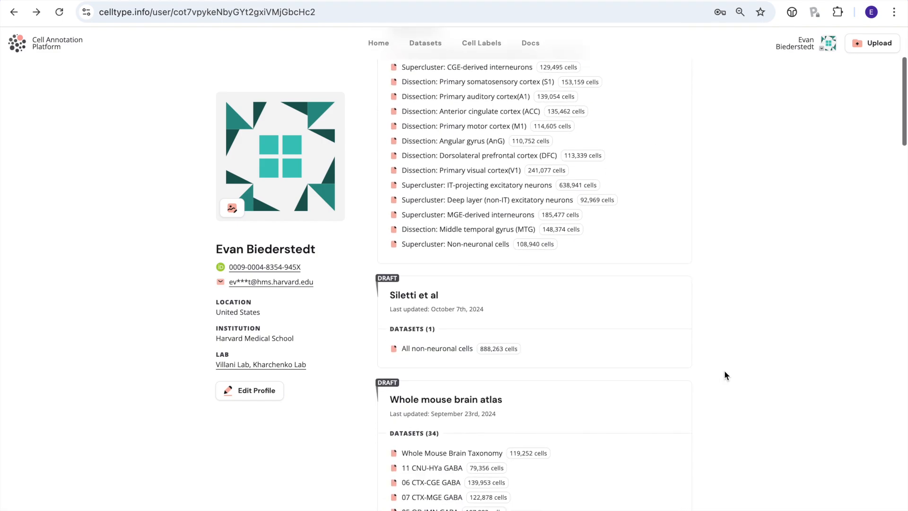
{"action": "scroll", "coordinate": [724, 371], "scroll_direction": "down", "scroll_amount": 2}
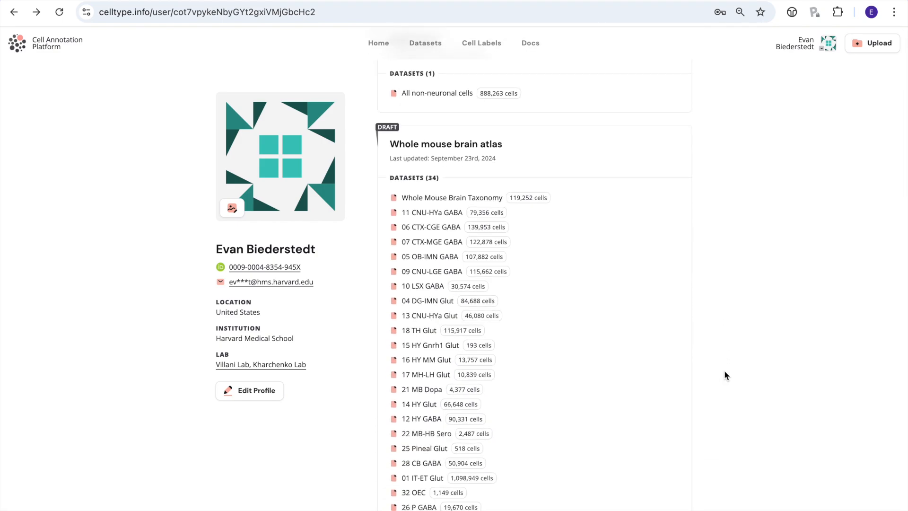
{"action": "scroll", "coordinate": [724, 370], "scroll_direction": "down", "scroll_amount": 2}
{"action": "scroll", "coordinate": [724, 371], "scroll_direction": "down", "scroll_amount": 8}
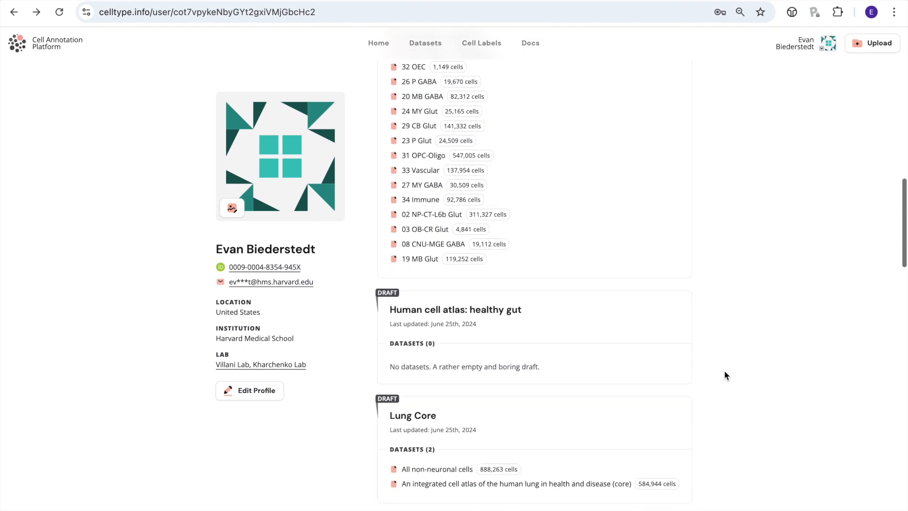
{"action": "scroll", "coordinate": [724, 371], "scroll_direction": "down", "scroll_amount": 2}
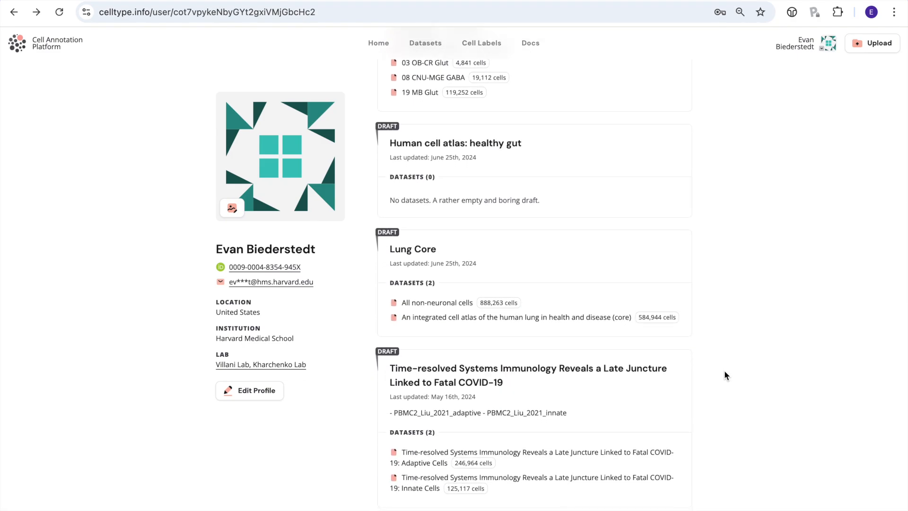
{"action": "scroll", "coordinate": [725, 373], "scroll_direction": "down", "scroll_amount": 3}
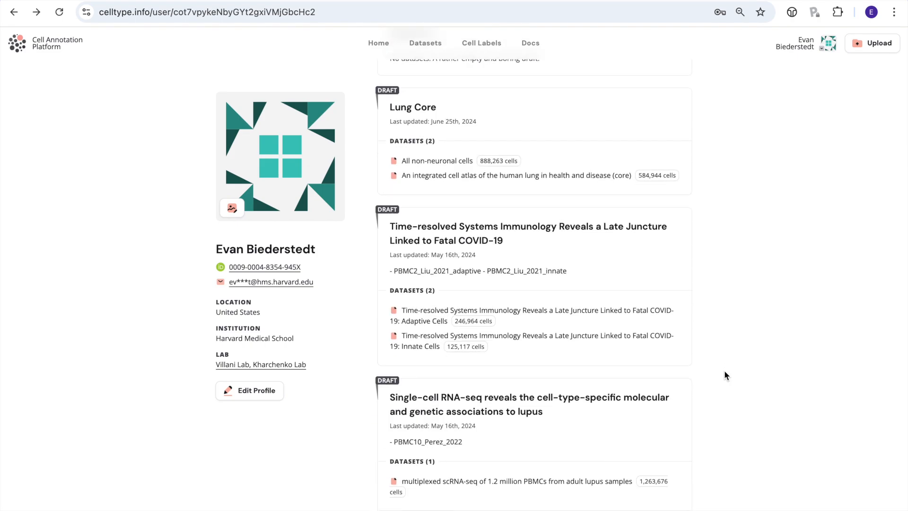
{"action": "scroll", "coordinate": [724, 375], "scroll_direction": "down", "scroll_amount": 1}
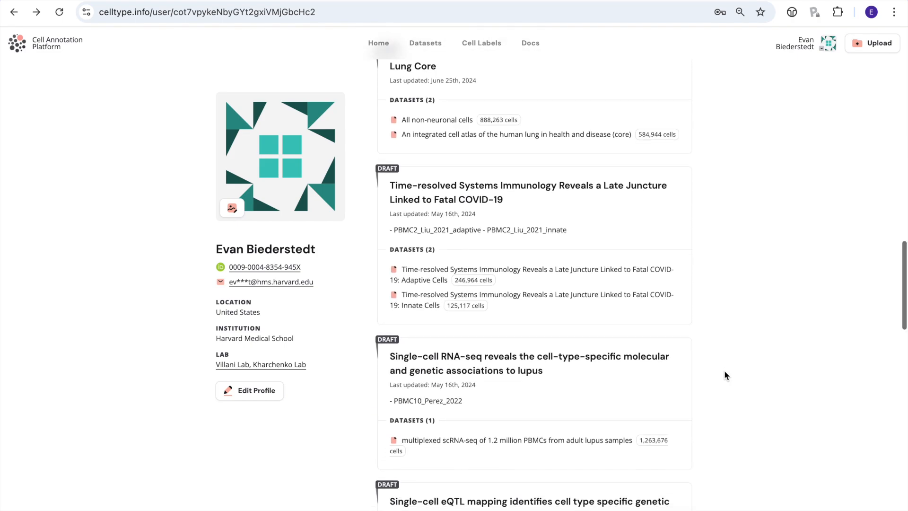
{"action": "left_click", "coordinate": [641, 306]}
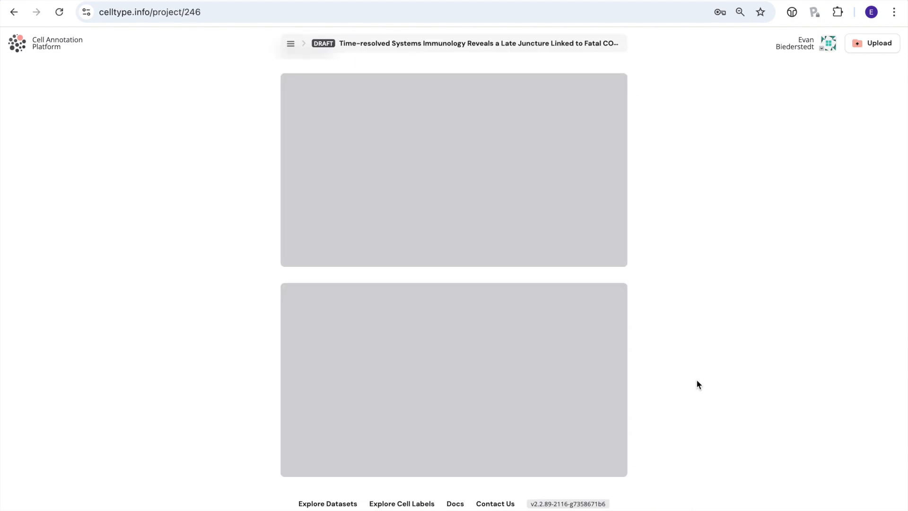
Examine the draft's collaborators, description, and the Adaptive Cells dataset's metadata and author cell types.
{"action": "scroll", "coordinate": [697, 381], "scroll_direction": "up", "scroll_amount": 12}
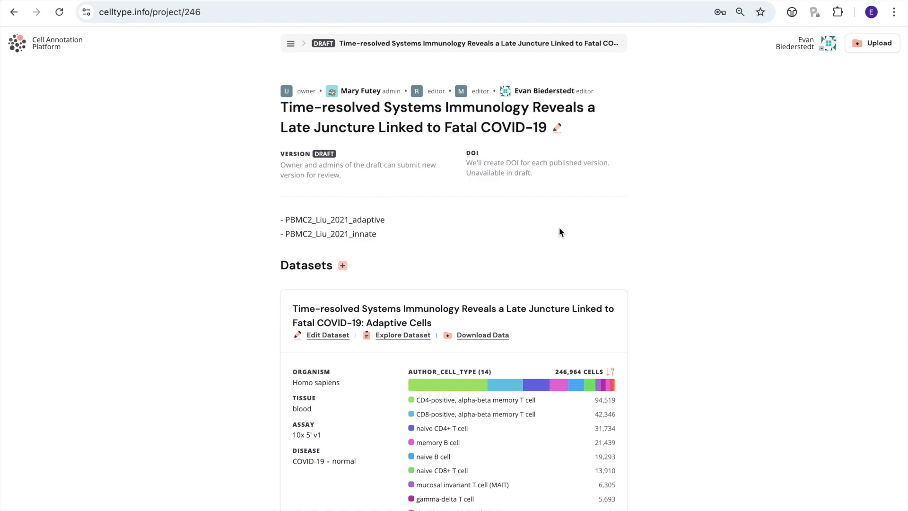
{"action": "scroll", "coordinate": [586, 246], "scroll_direction": "down", "scroll_amount": 2}
{"action": "scroll", "coordinate": [586, 245], "scroll_direction": "up", "scroll_amount": 2}
{"action": "scroll", "coordinate": [478, 225], "scroll_direction": "down", "scroll_amount": 3}
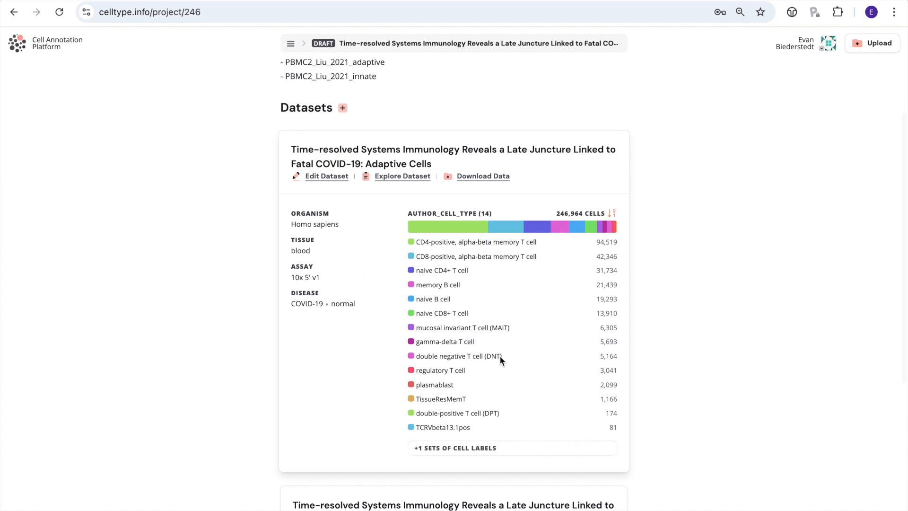
{"action": "scroll", "coordinate": [471, 362], "scroll_direction": "up", "scroll_amount": 3}
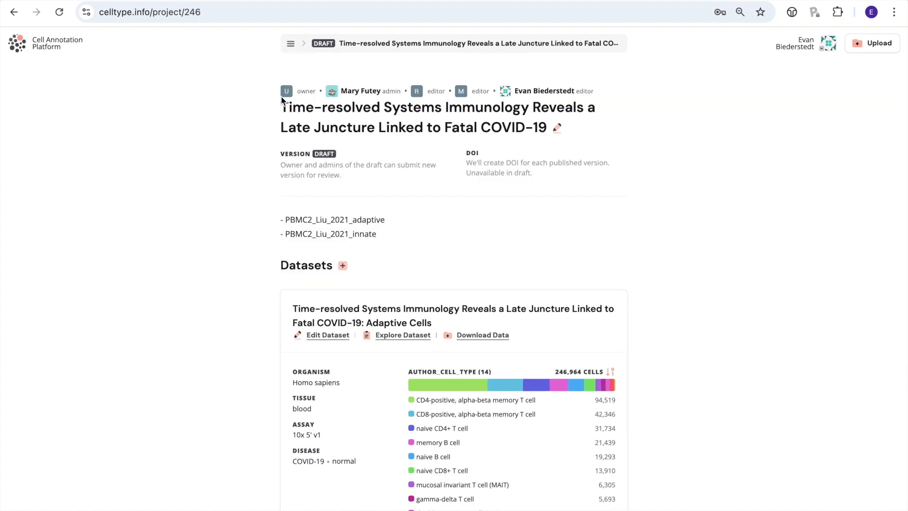
Check the site navigation options and return to the account's profile and publications page.
{"action": "left_click", "coordinate": [290, 44]}
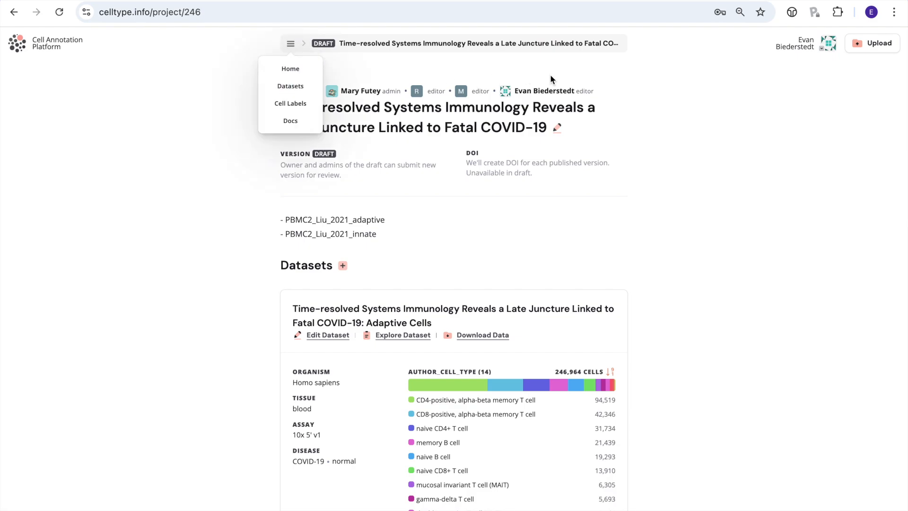
{"action": "left_click", "coordinate": [817, 49]}
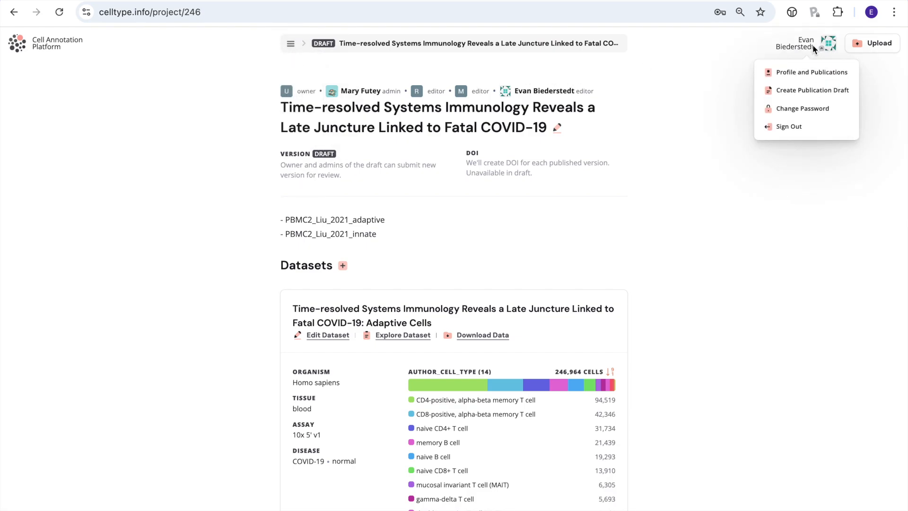
{"action": "left_click", "coordinate": [793, 75]}
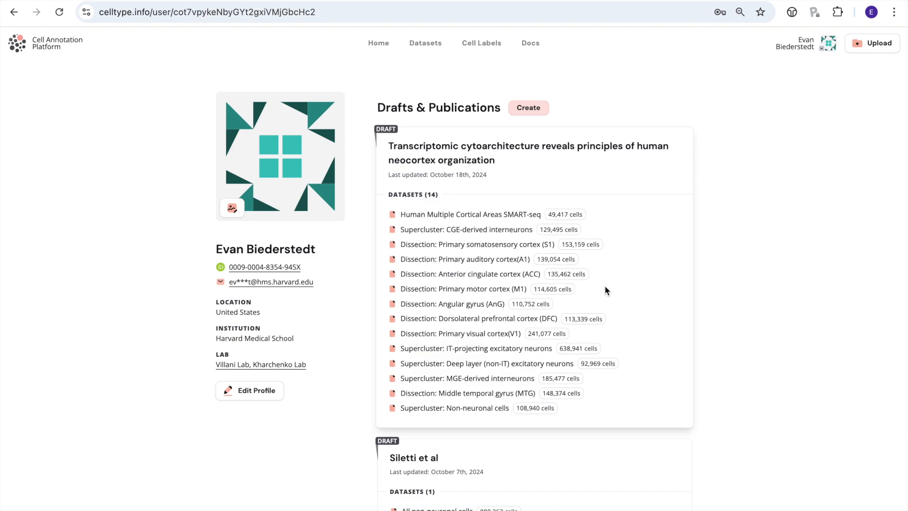
Open the Datasets search and add the Publication and Authors columns to the table.
{"action": "left_click", "coordinate": [428, 44]}
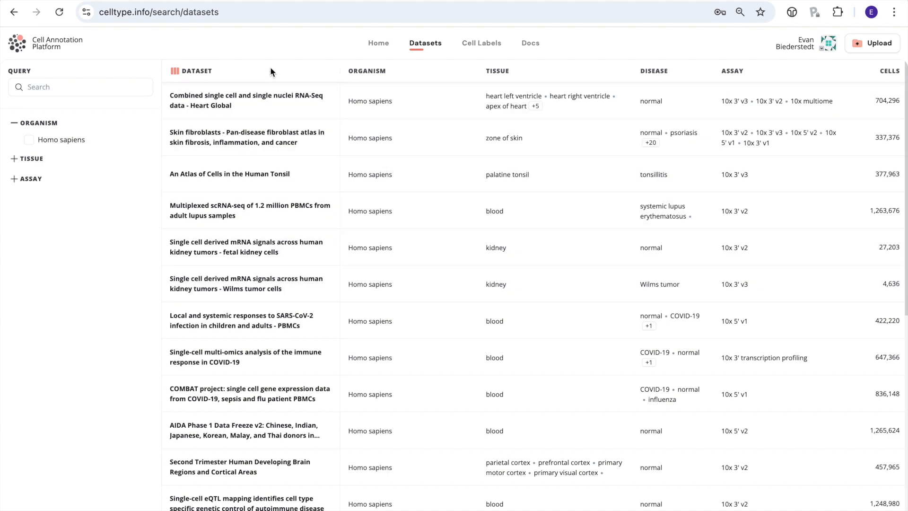
{"action": "left_click", "coordinate": [175, 71]}
{"action": "left_click", "coordinate": [161, 213]}
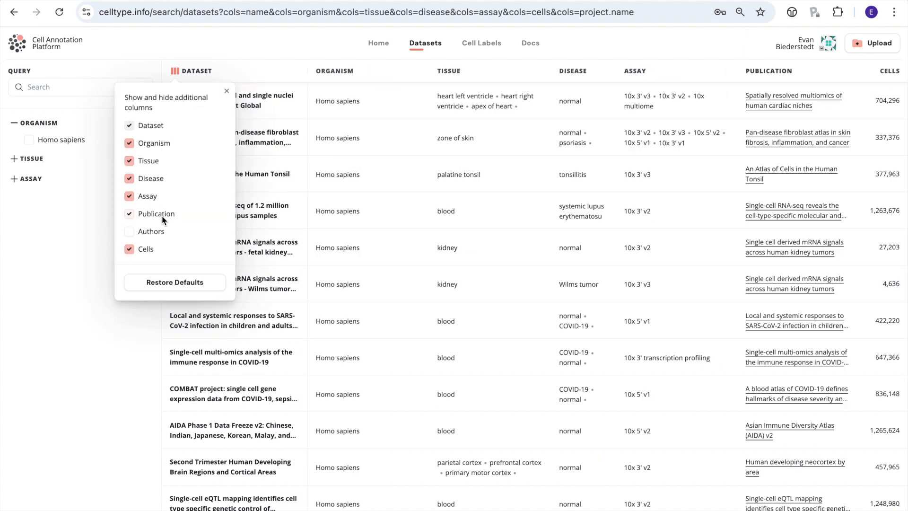
{"action": "left_click", "coordinate": [157, 231]}
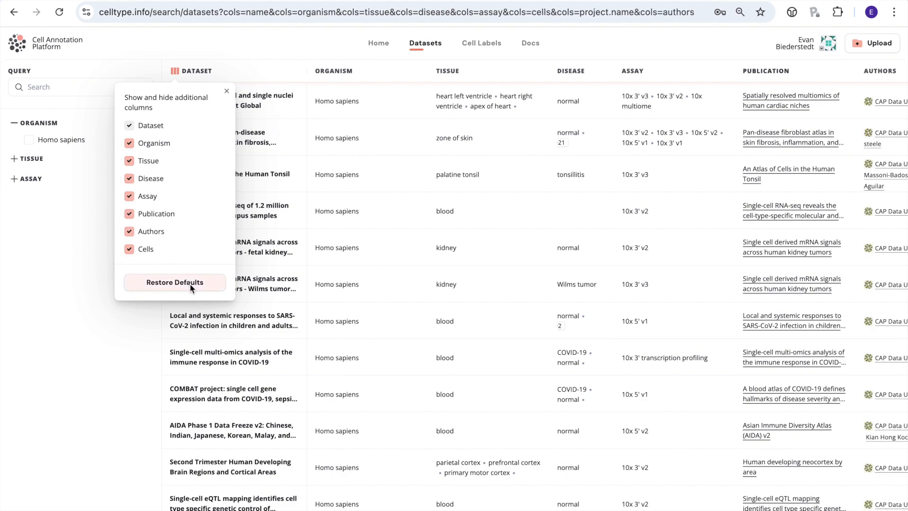
Hide the Publication and Authors columns in the datasets table and close the column selection.
{"action": "left_click", "coordinate": [152, 215]}
{"action": "left_click", "coordinate": [127, 230]}
{"action": "left_click", "coordinate": [289, 66]}
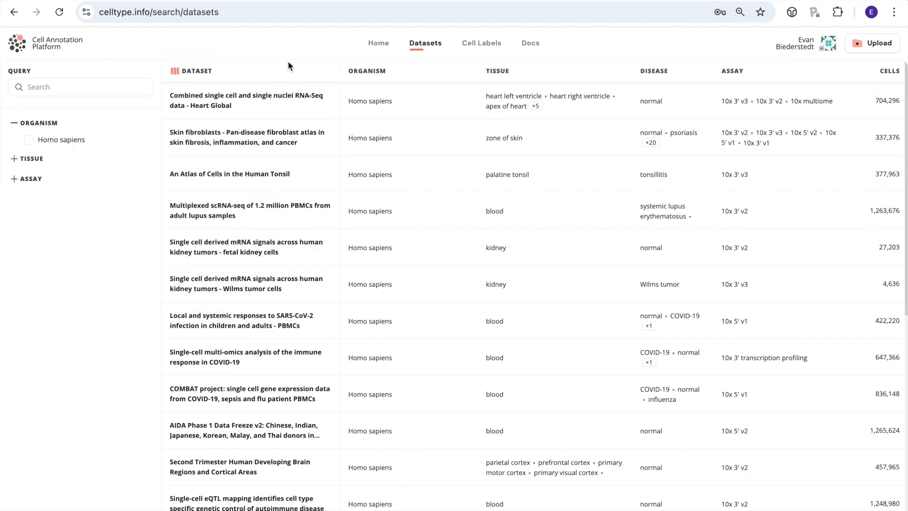
Sort the datasets by name in descending order and search them for "retina".
{"action": "left_click", "coordinate": [218, 70]}
{"action": "left_click", "coordinate": [219, 70]}
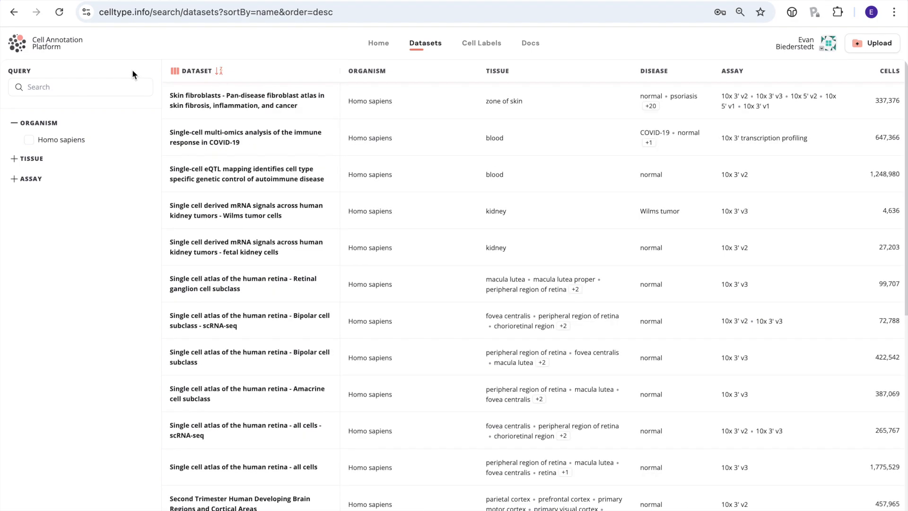
{"action": "left_click", "coordinate": [117, 87]}
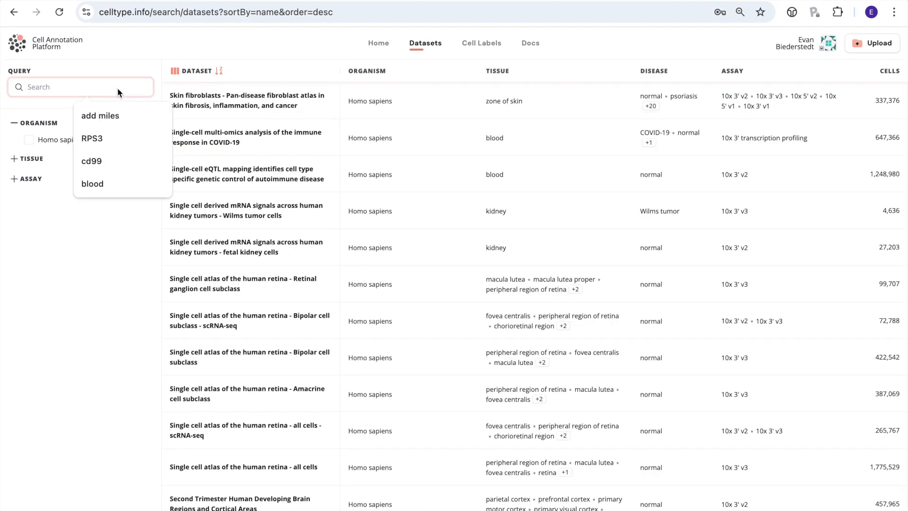
{"action": "type", "text": "retina"}
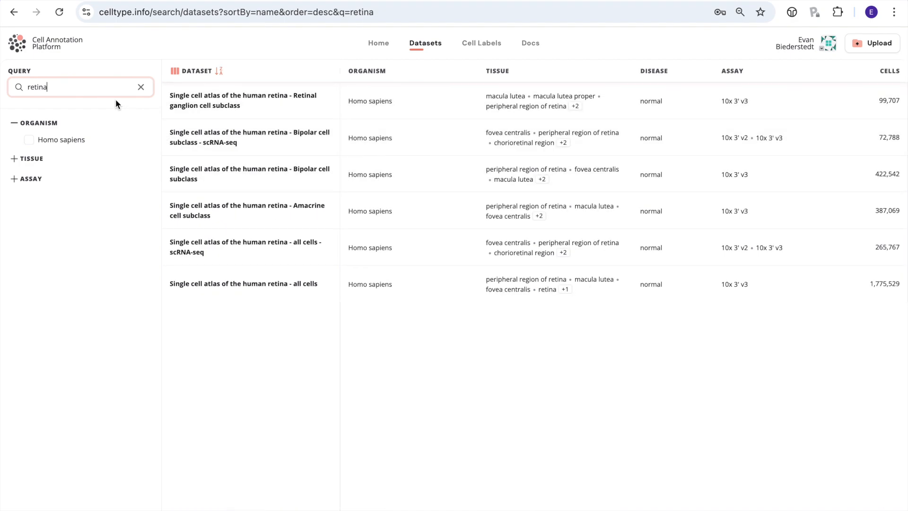
Clear the dataset search and filter the datasets by heart tissue.
{"action": "left_click", "coordinate": [140, 87]}
{"action": "left_click", "coordinate": [14, 159]}
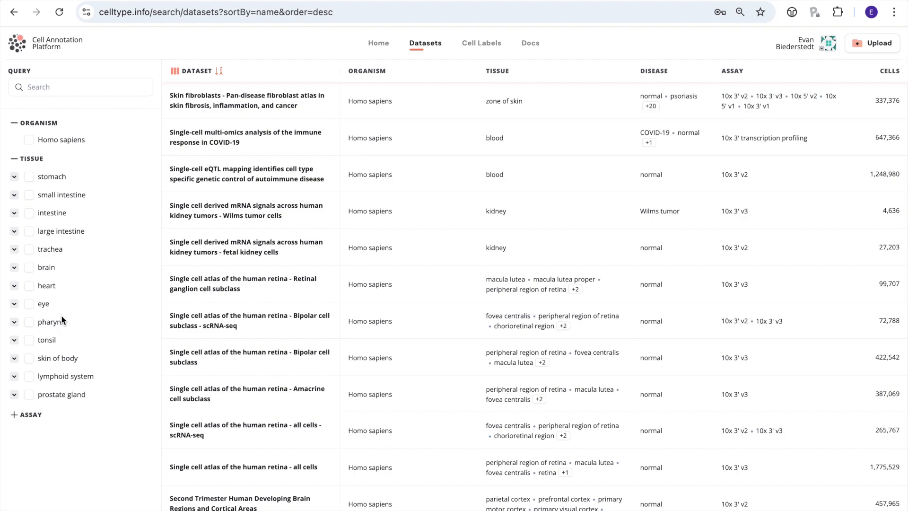
{"action": "left_click", "coordinate": [27, 287]}
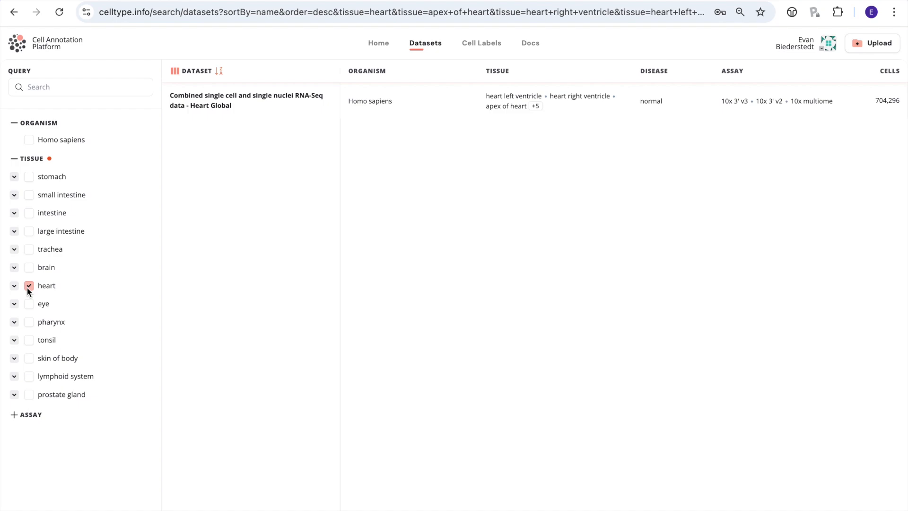
Remove the heart tissue filter and the name sorting from the datasets table.
{"action": "left_click", "coordinate": [28, 286]}
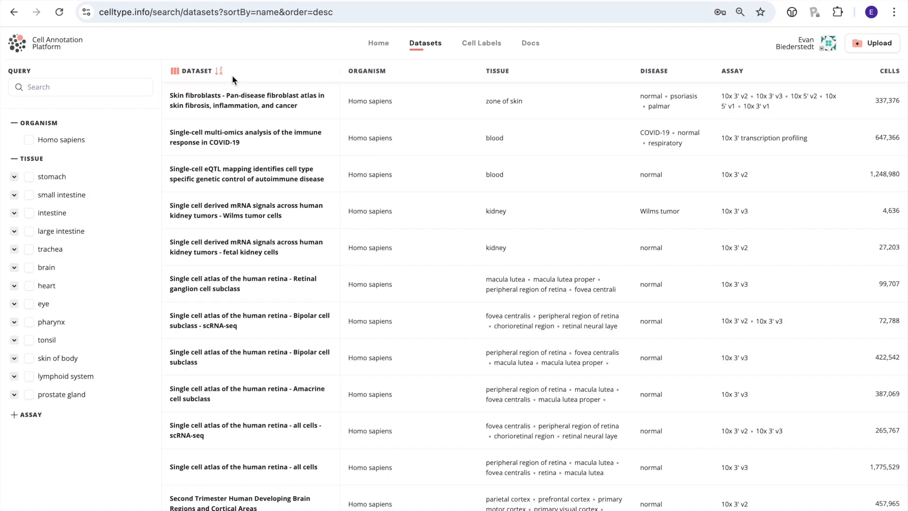
{"action": "left_click", "coordinate": [219, 71]}
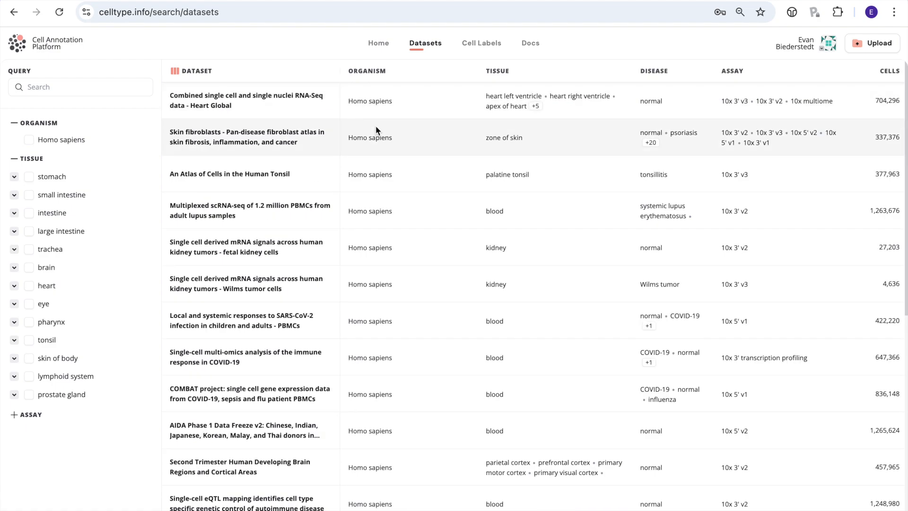
Open the Cell Labels search, view the B cell's ontology term CL:0000236 in Ontology Search, and return to the cell labels.
{"action": "left_click", "coordinate": [493, 47]}
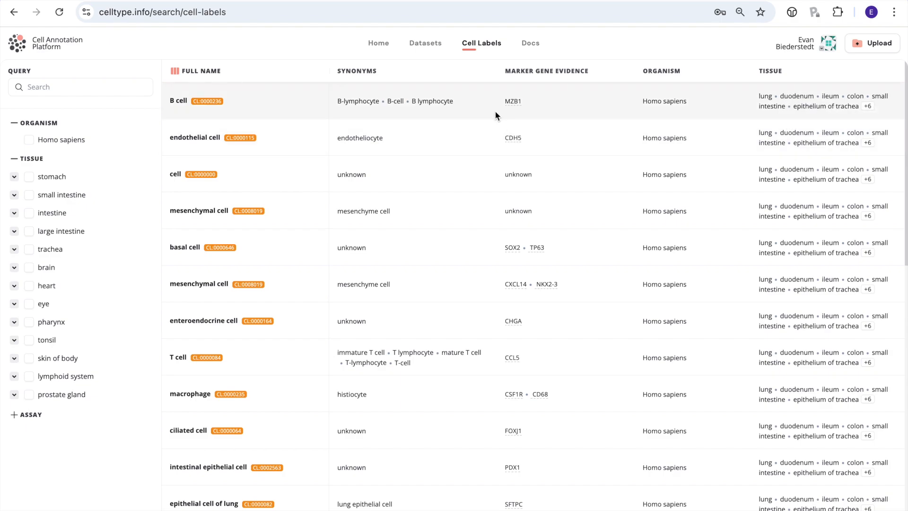
{"action": "left_click", "coordinate": [214, 101]}
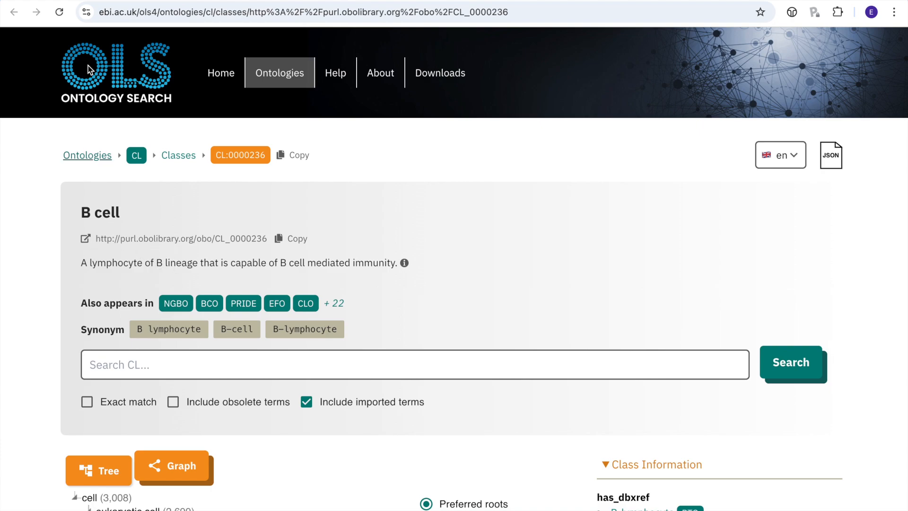
{"action": "left_click", "coordinate": [116, 1]}
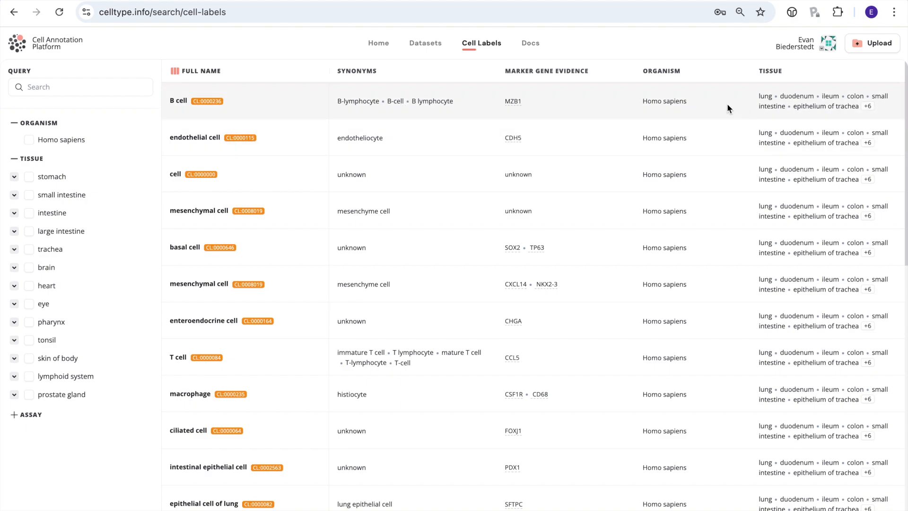
Show the Authors, Cells, Canonical Marker Genes, Category, Cell Label and Ontology Term columns in the cell labels table and look across them.
{"action": "left_click", "coordinate": [174, 71]}
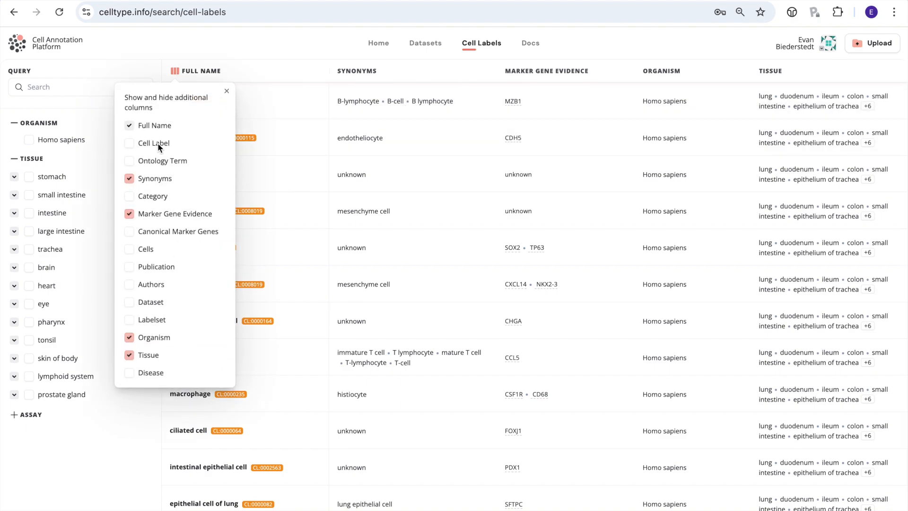
{"action": "left_click", "coordinate": [130, 284]}
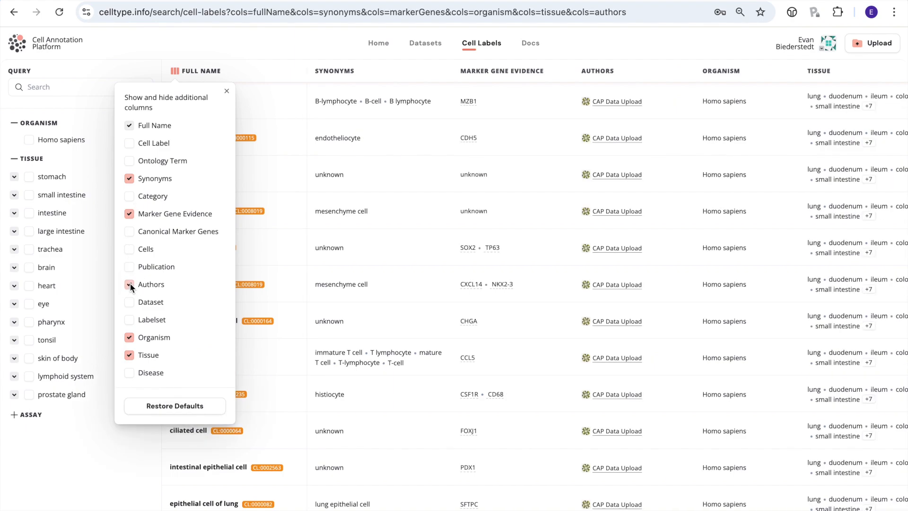
{"action": "left_click", "coordinate": [130, 249]}
{"action": "left_click", "coordinate": [130, 231]}
{"action": "left_click", "coordinate": [130, 195]}
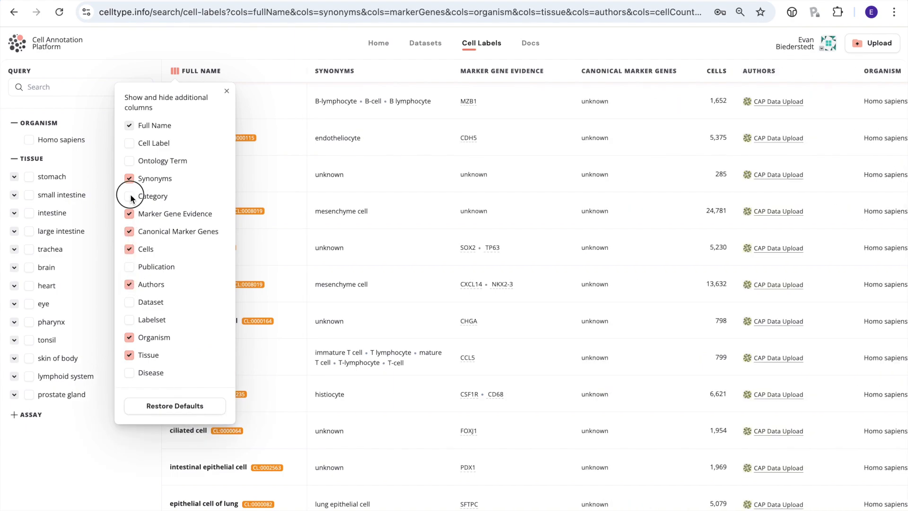
{"action": "left_click", "coordinate": [130, 143]}
{"action": "left_click", "coordinate": [130, 160]}
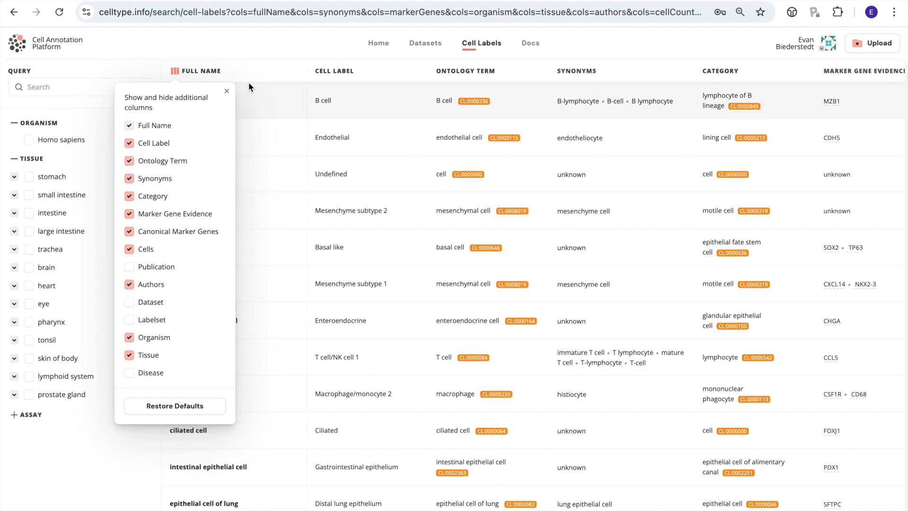
{"action": "scroll", "coordinate": [344, 168], "scroll_direction": "right", "scroll_amount": 6}
{"action": "scroll", "coordinate": [344, 168], "scroll_direction": "left", "scroll_amount": 6}
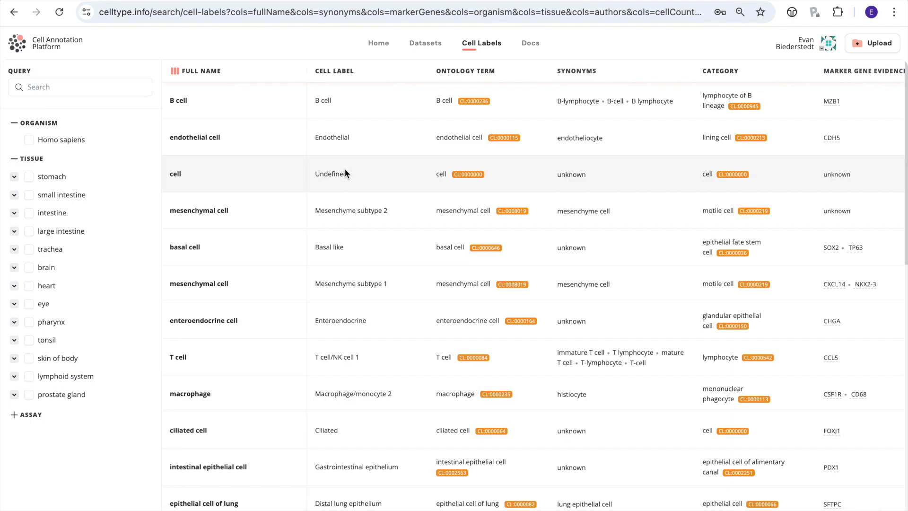
Open the B cell label's details and examine the Cell Relationships diagram of the dataset's MAJOR_CELL_TYPE label set.
{"action": "left_click", "coordinate": [181, 103]}
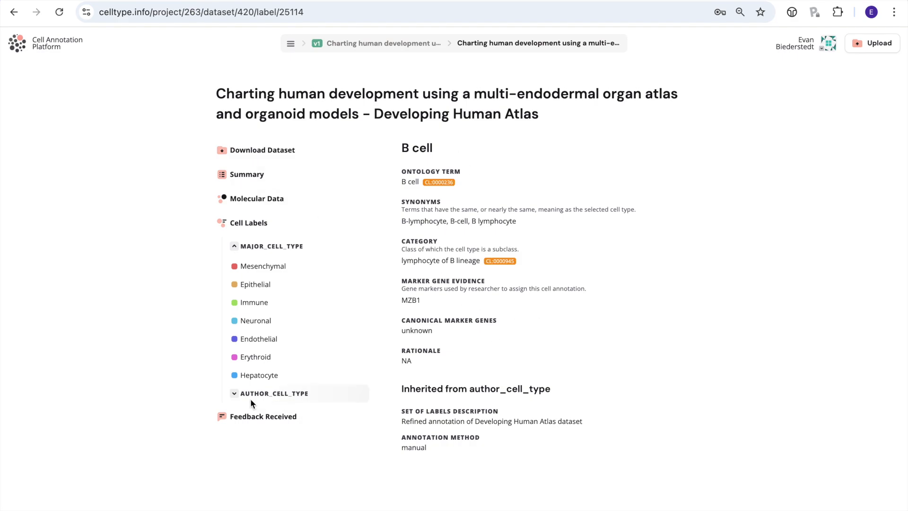
{"action": "left_click", "coordinate": [254, 247]}
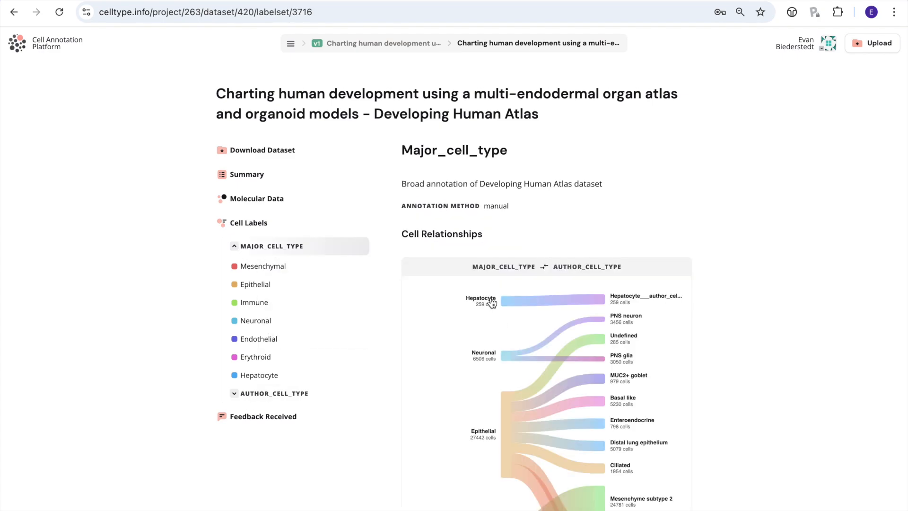
{"action": "scroll", "coordinate": [585, 393], "scroll_direction": "down", "scroll_amount": 3}
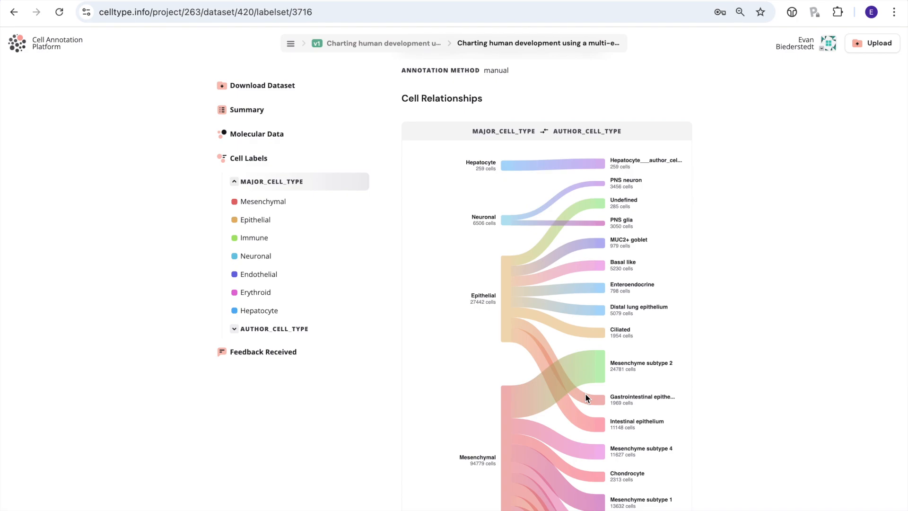
{"action": "scroll", "coordinate": [585, 393], "scroll_direction": "down", "scroll_amount": 1}
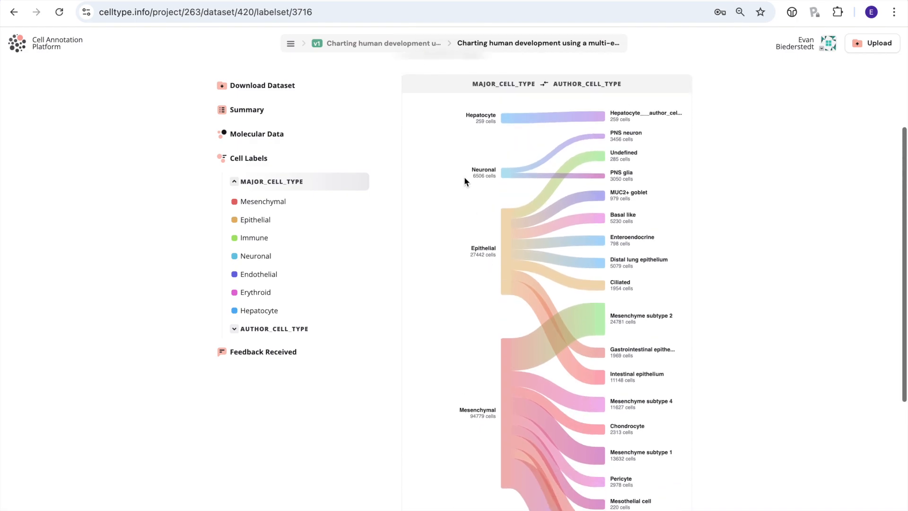
{"action": "scroll", "coordinate": [430, 226], "scroll_direction": "down", "scroll_amount": 1}
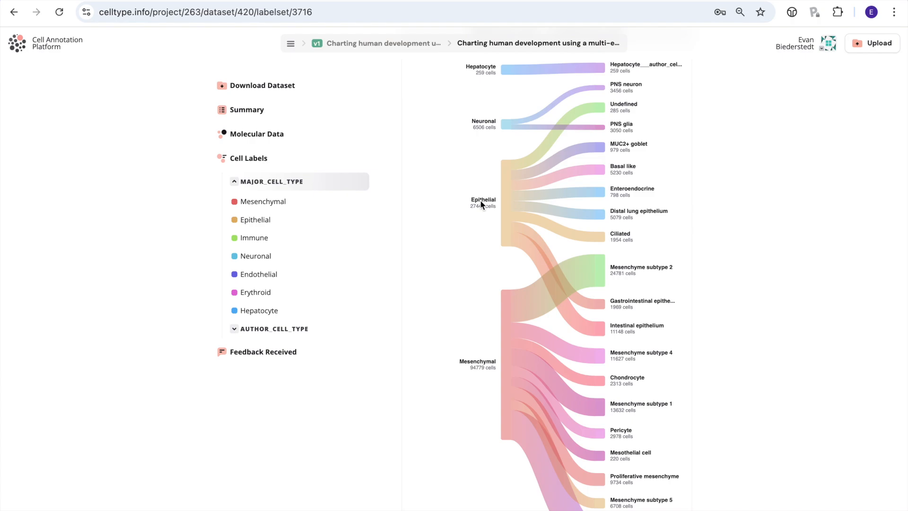
{"action": "scroll", "coordinate": [480, 201], "scroll_direction": "up", "scroll_amount": 1}
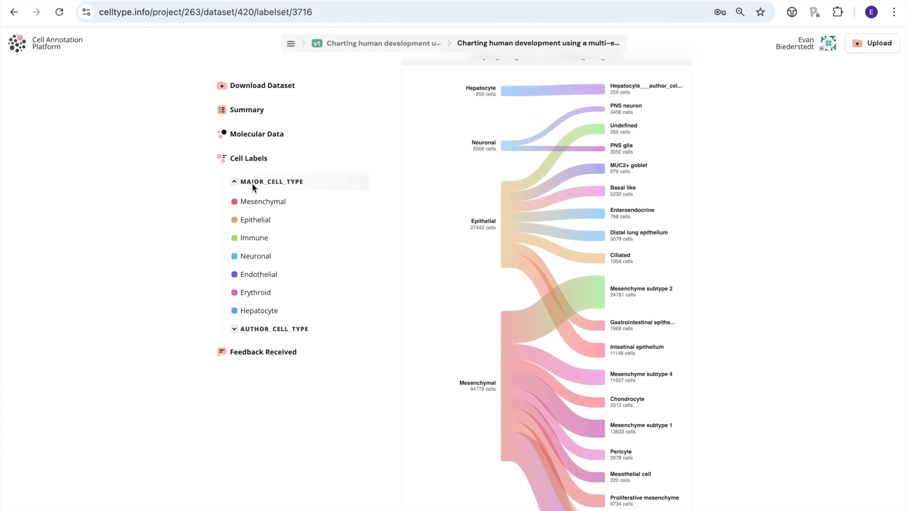
{"action": "scroll", "coordinate": [451, 247], "scroll_direction": "up", "scroll_amount": 1}
{"action": "mouse_move", "coordinate": [647, 208]}
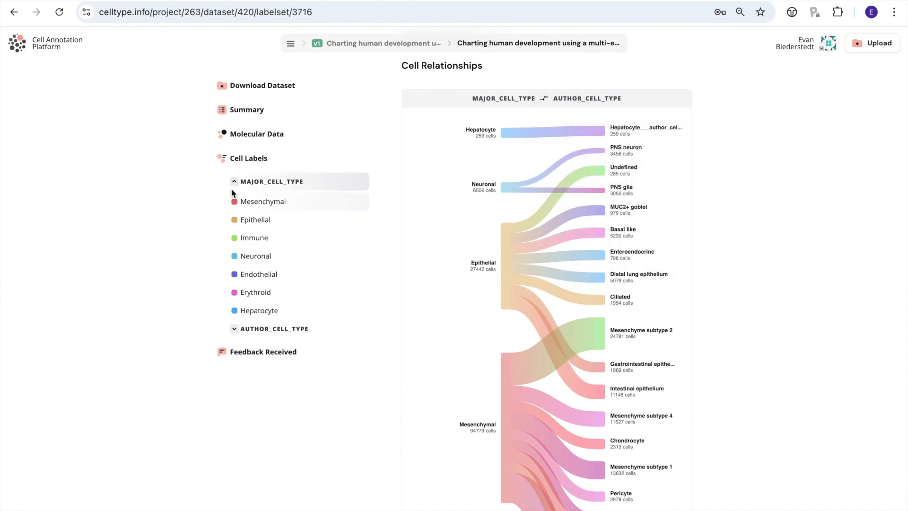
Expand the AUTHOR_CELL_TYPE labels, compare them with the Cell Relationships diagram, and open that label set.
{"action": "left_click", "coordinate": [237, 329]}
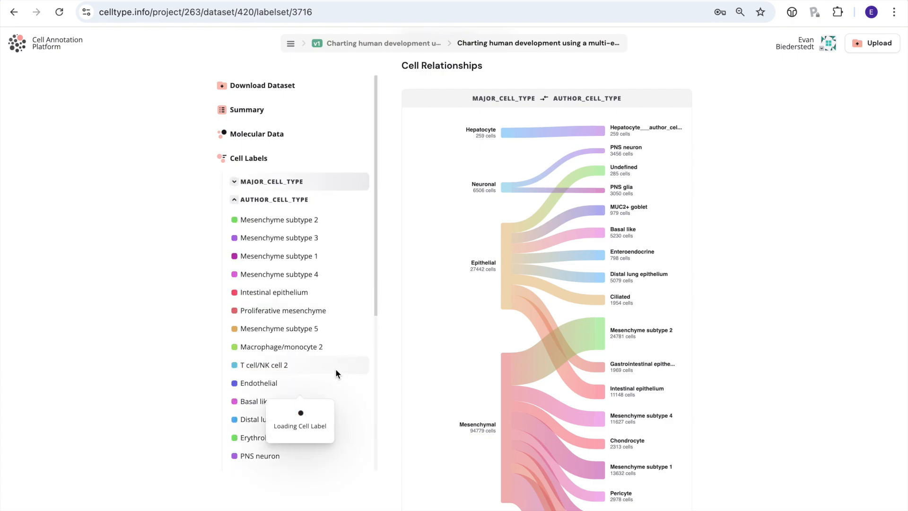
{"action": "scroll", "coordinate": [328, 287], "scroll_direction": "down", "scroll_amount": 1}
{"action": "scroll", "coordinate": [328, 290], "scroll_direction": "down", "scroll_amount": 6}
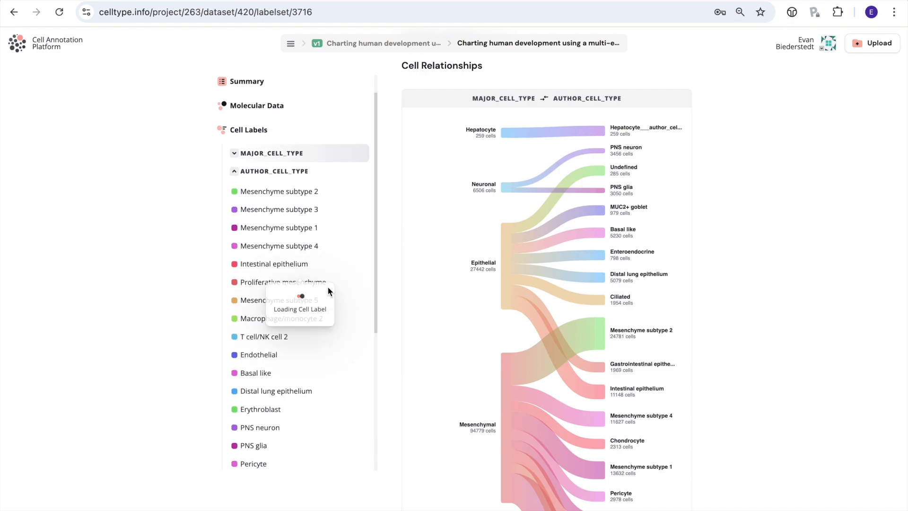
{"action": "scroll", "coordinate": [629, 302], "scroll_direction": "up", "scroll_amount": 4}
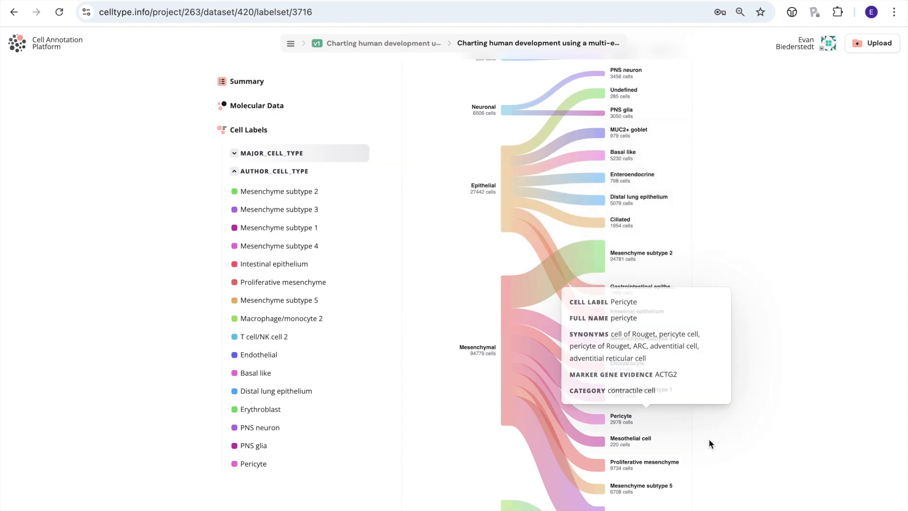
{"action": "scroll", "coordinate": [735, 473], "scroll_direction": "down", "scroll_amount": 2}
{"action": "scroll", "coordinate": [395, 294], "scroll_direction": "up", "scroll_amount": 8}
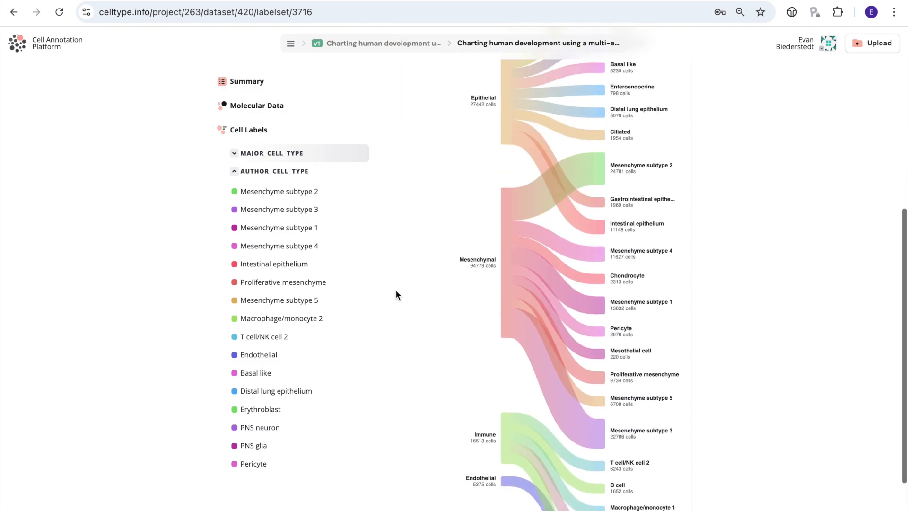
{"action": "left_click", "coordinate": [264, 171]}
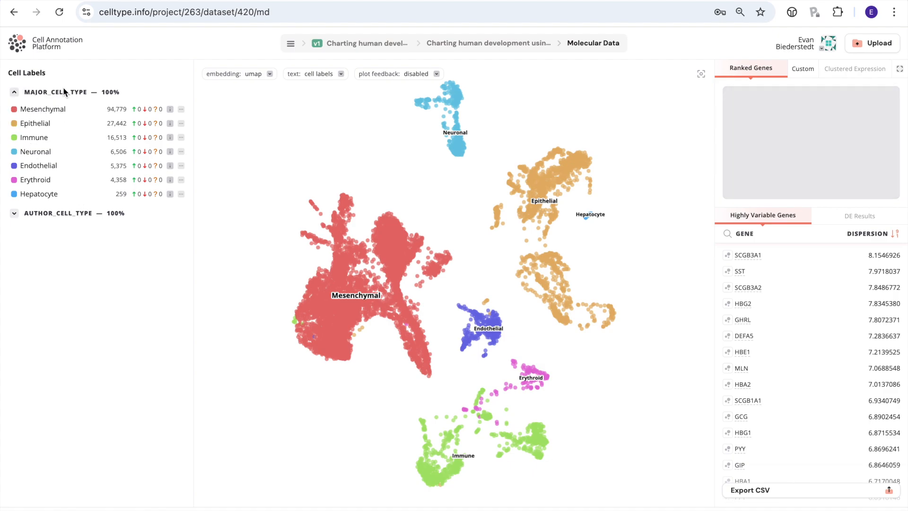
Show the AUTHOR_CELL_TYPE labels on the Molecular Data UMAP and examine the clusters and the highly variable genes.
{"action": "left_click", "coordinate": [15, 214]}
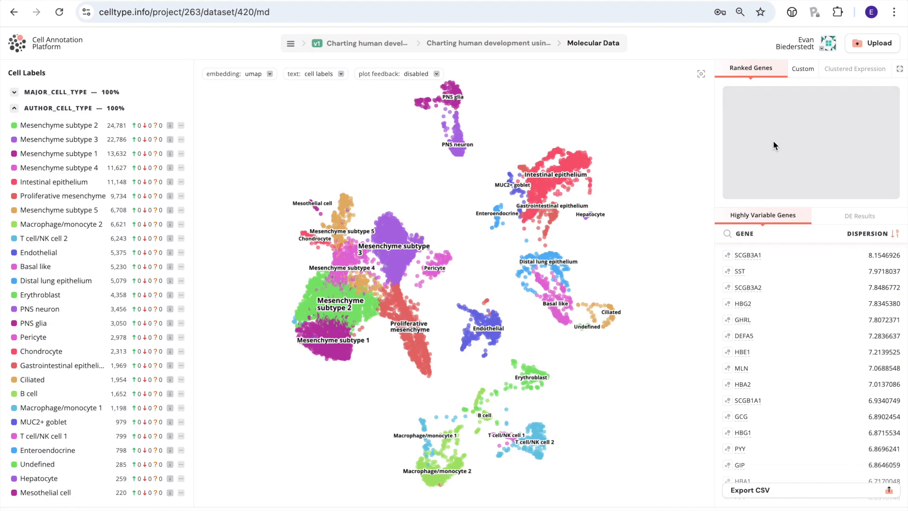
{"action": "scroll", "coordinate": [751, 272], "scroll_direction": "down", "scroll_amount": 1}
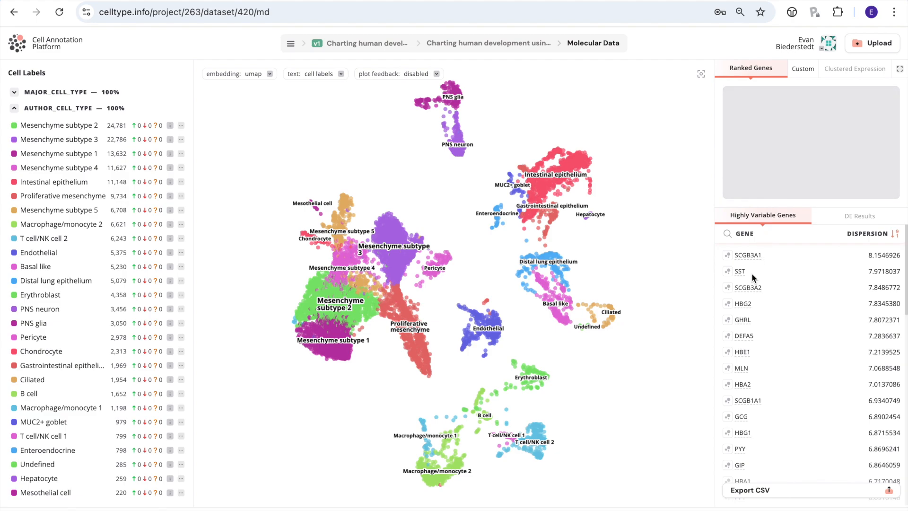
{"action": "scroll", "coordinate": [750, 274], "scroll_direction": "up", "scroll_amount": 1}
{"action": "scroll", "coordinate": [598, 260], "scroll_direction": "up", "scroll_amount": 3}
{"action": "scroll", "coordinate": [518, 200], "scroll_direction": "down", "scroll_amount": 5}
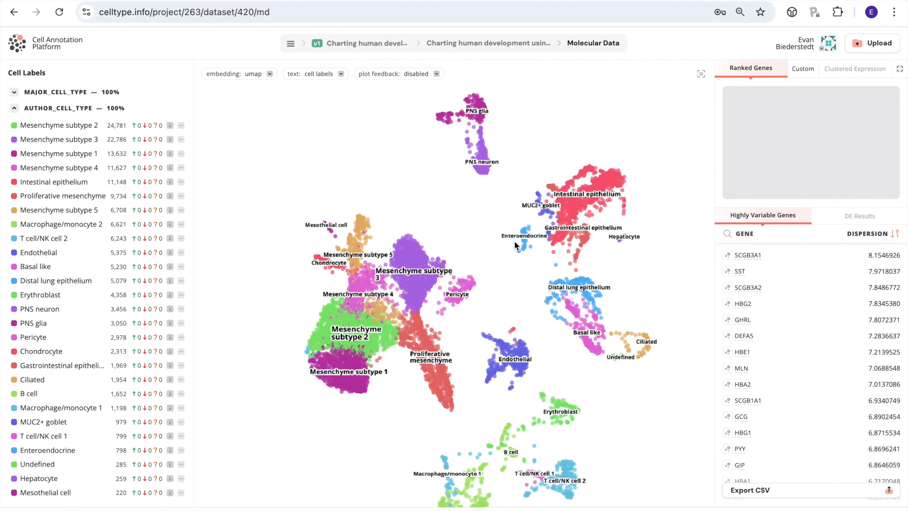
{"action": "left_click_drag", "start_coordinate": [514, 241], "coordinate": [481, 237]}
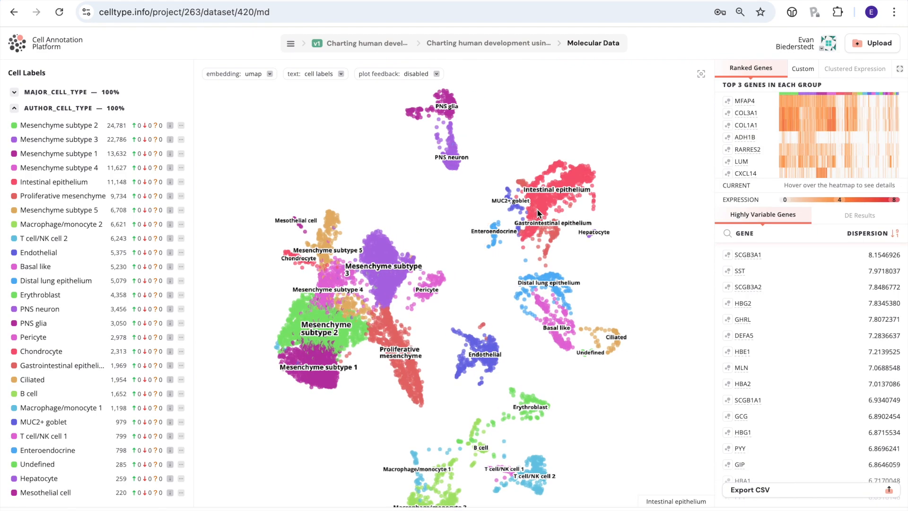
Leave the Molecular Data view, open the Docs, and look through the Creating a Profile guide and the topic list.
{"action": "left_click", "coordinate": [290, 44]}
{"action": "left_click", "coordinate": [291, 87]}
{"action": "left_click", "coordinate": [528, 48]}
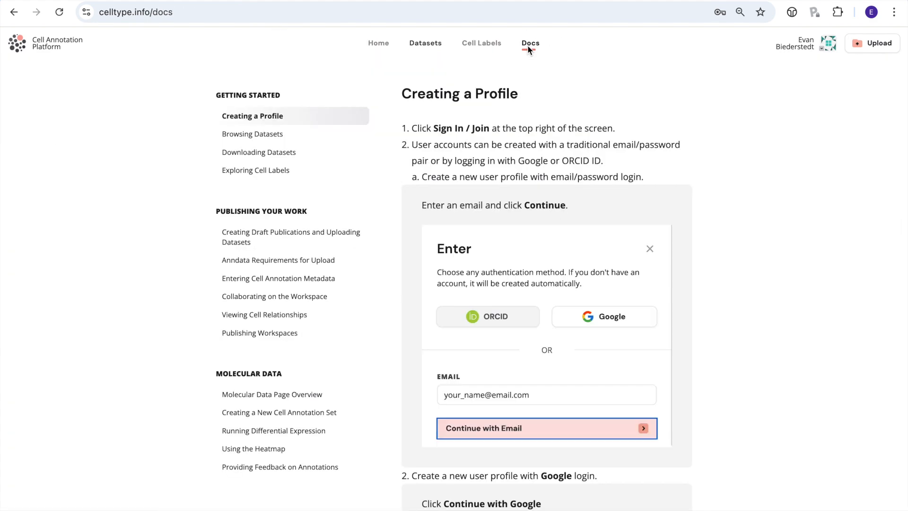
{"action": "scroll", "coordinate": [316, 335], "scroll_direction": "down", "scroll_amount": 1}
{"action": "scroll", "coordinate": [317, 335], "scroll_direction": "down", "scroll_amount": 2}
{"action": "scroll", "coordinate": [316, 334], "scroll_direction": "up", "scroll_amount": 3}
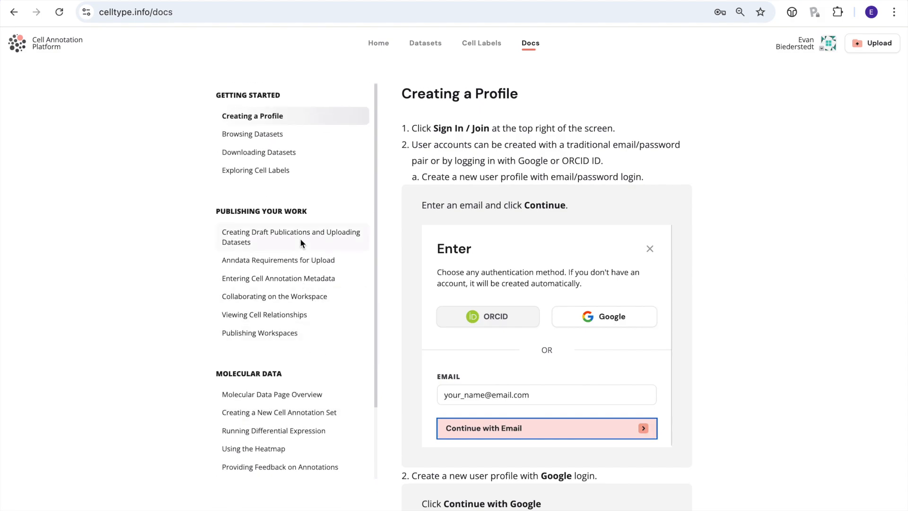
Return to the datasets search and open the dataset "An Atlas of Cells in the Human Tonsil".
{"action": "left_click", "coordinate": [488, 44]}
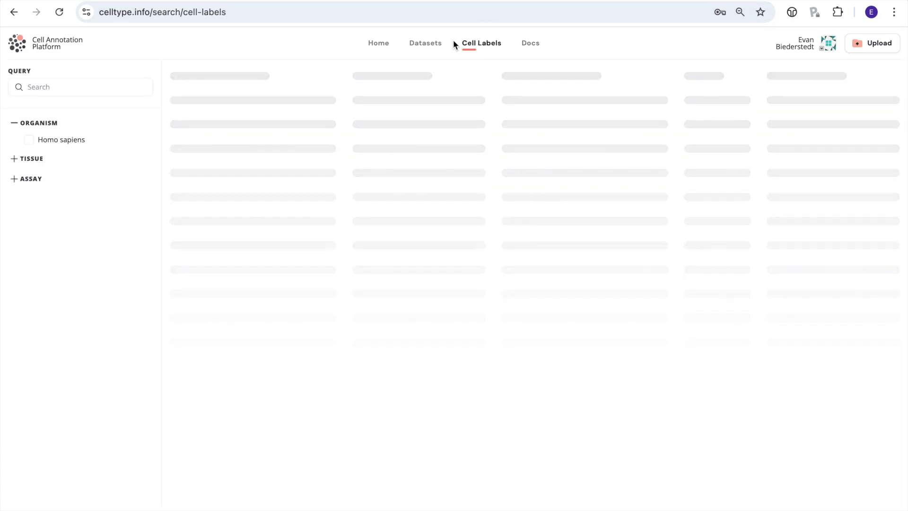
{"action": "left_click", "coordinate": [424, 43]}
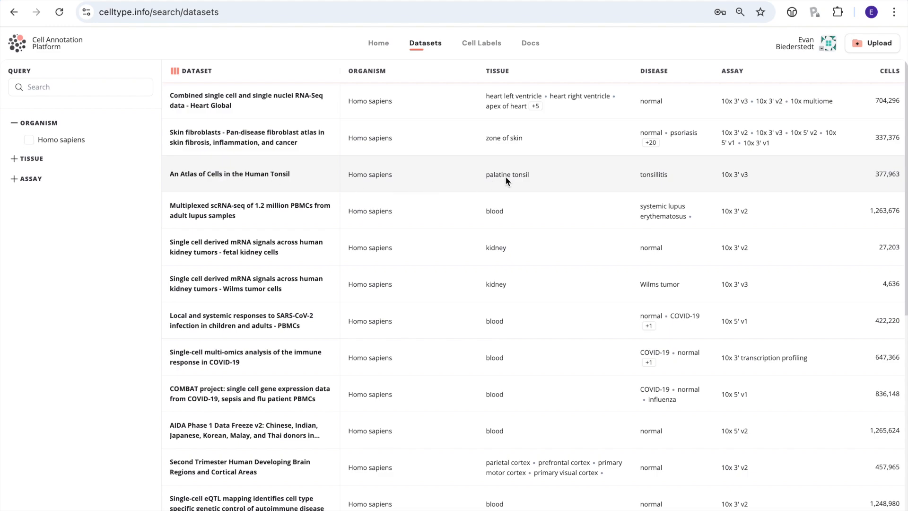
{"action": "left_click", "coordinate": [276, 176]}
{"action": "mouse_move", "coordinate": [361, 279]}
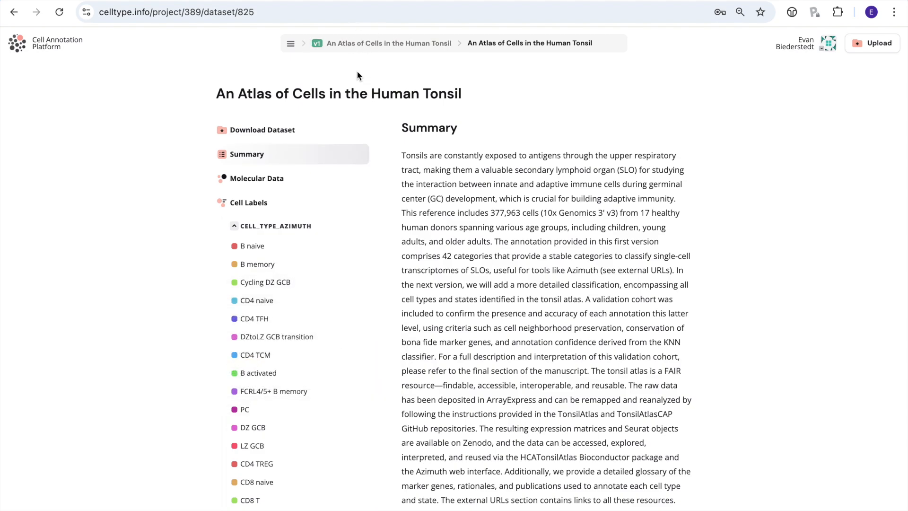
Open the Human Tonsil dataset's parent project and read its description, external URLs and dataset list.
{"action": "left_click", "coordinate": [355, 44]}
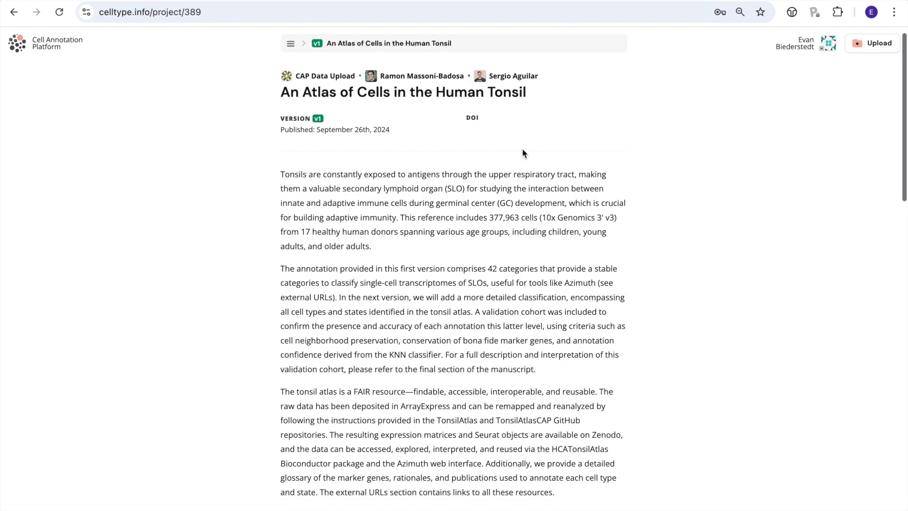
{"action": "scroll", "coordinate": [522, 151], "scroll_direction": "down", "scroll_amount": 1}
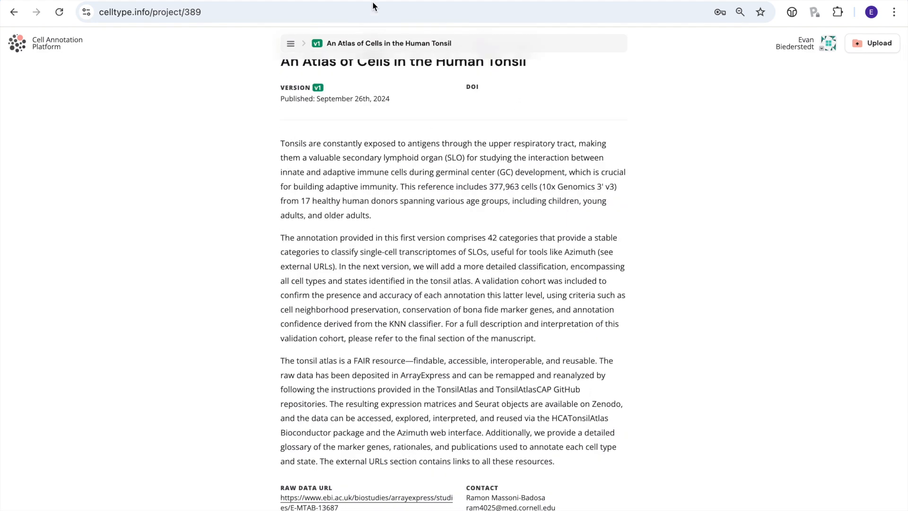
{"action": "scroll", "coordinate": [516, 303], "scroll_direction": "down", "scroll_amount": 1}
{"action": "scroll", "coordinate": [515, 299], "scroll_direction": "up", "scroll_amount": 1}
{"action": "scroll", "coordinate": [515, 299], "scroll_direction": "down", "scroll_amount": 1}
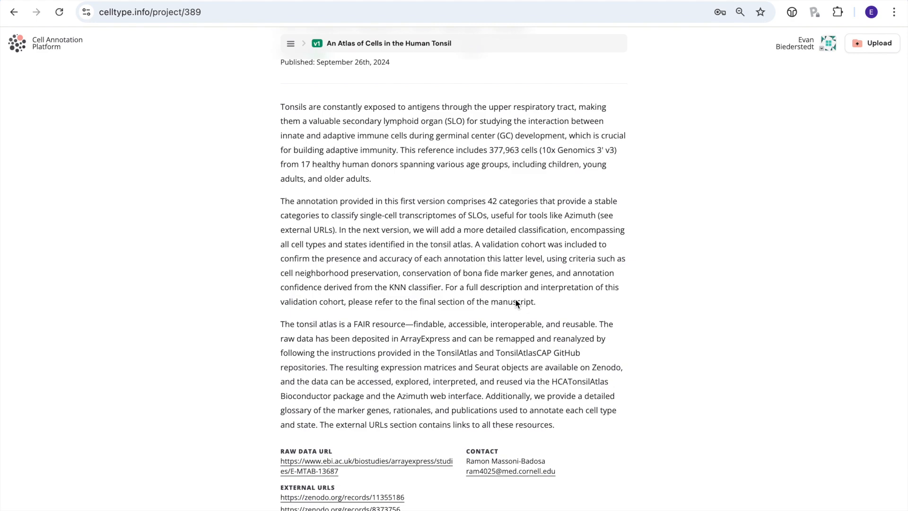
{"action": "scroll", "coordinate": [516, 303], "scroll_direction": "up", "scroll_amount": 1}
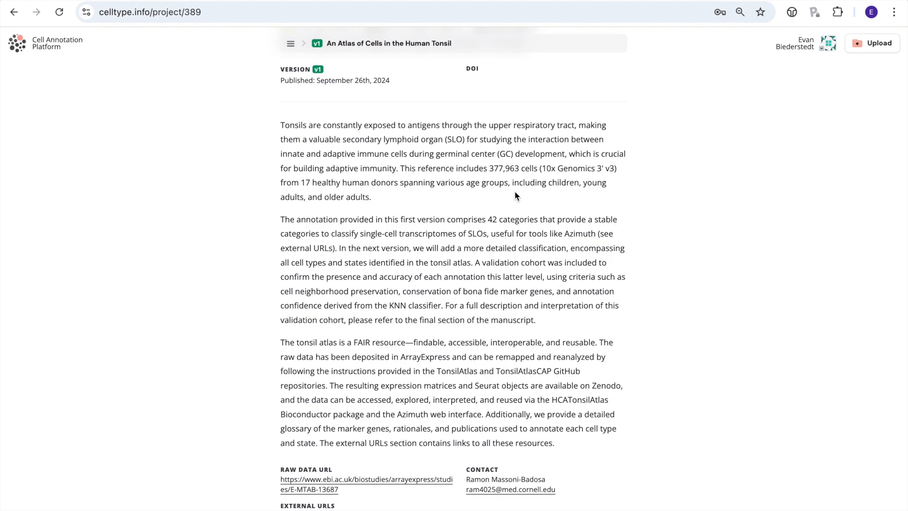
{"action": "scroll", "coordinate": [515, 195], "scroll_direction": "down", "scroll_amount": 3}
{"action": "scroll", "coordinate": [628, 148], "scroll_direction": "down", "scroll_amount": 5}
{"action": "scroll", "coordinate": [690, 184], "scroll_direction": "down", "scroll_amount": 10}
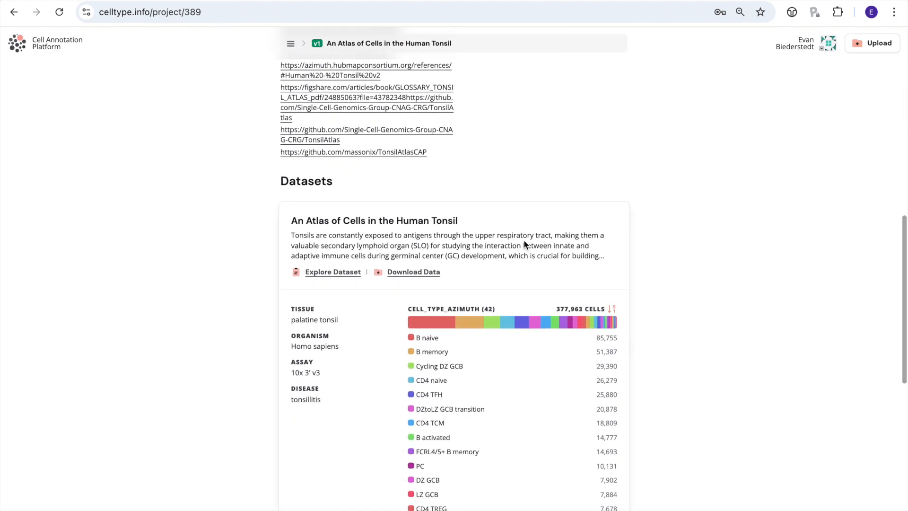
Open the tonsil dataset from the project's dataset list and examine its summary, metadata and cell label breakdown.
{"action": "left_click", "coordinate": [524, 244]}
{"action": "scroll", "coordinate": [740, 375], "scroll_direction": "down", "scroll_amount": 2}
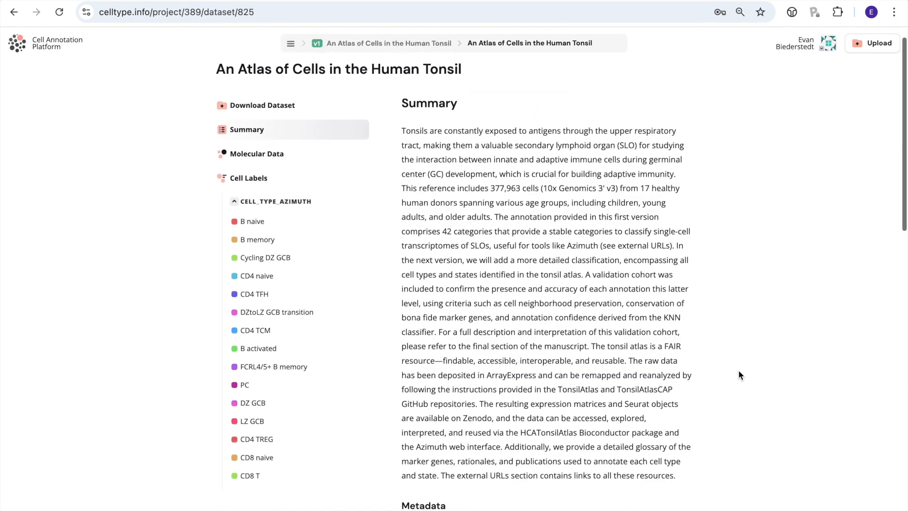
{"action": "scroll", "coordinate": [739, 375], "scroll_direction": "down", "scroll_amount": 5}
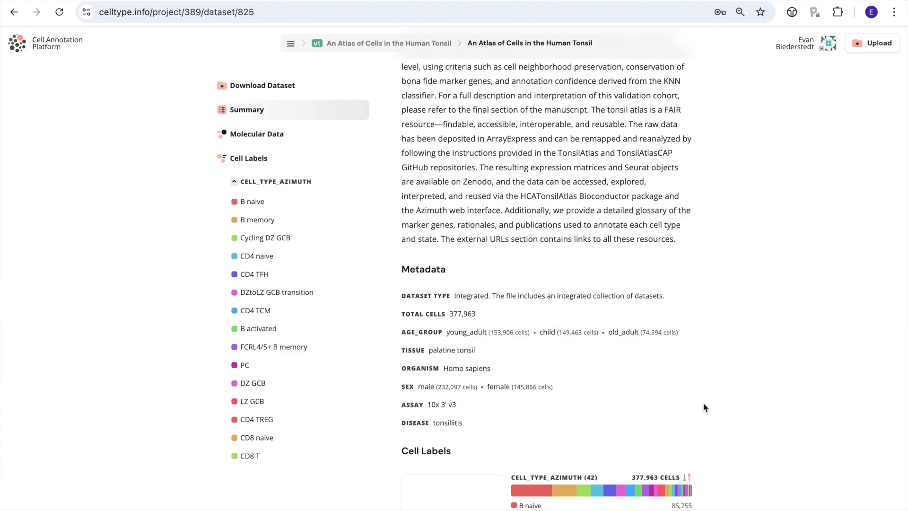
{"action": "scroll", "coordinate": [703, 403], "scroll_direction": "down", "scroll_amount": 1}
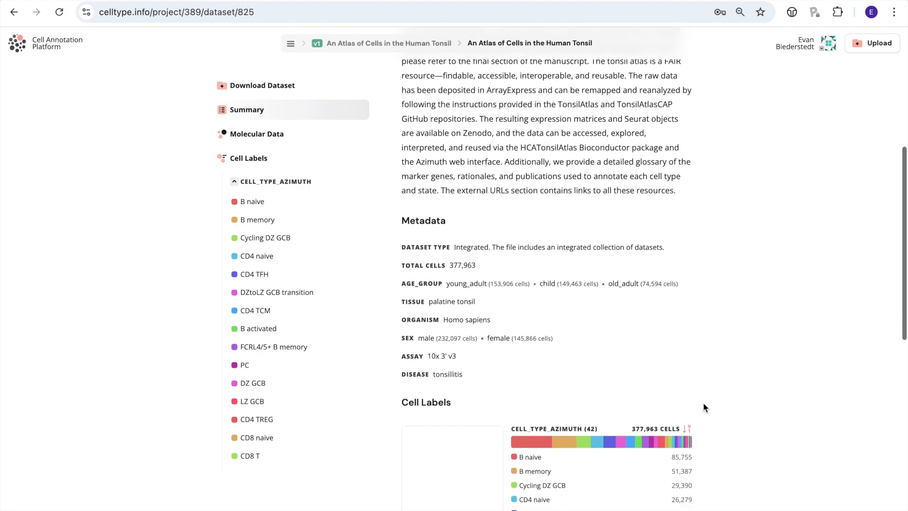
{"action": "scroll", "coordinate": [703, 403], "scroll_direction": "down", "scroll_amount": 2}
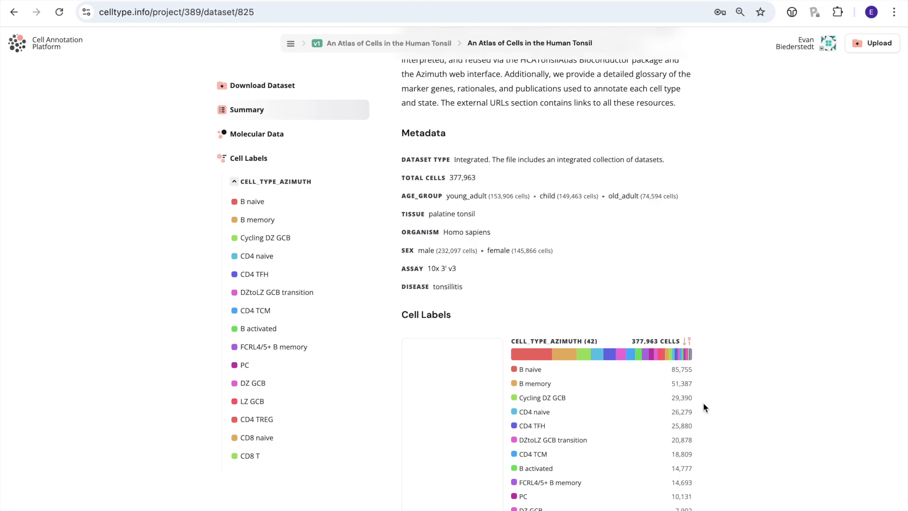
Read through the full CELL_TYPE_AZIMUTH cell label list and preview the B naive label's ontology details.
{"action": "scroll", "coordinate": [703, 403], "scroll_direction": "down", "scroll_amount": 3}
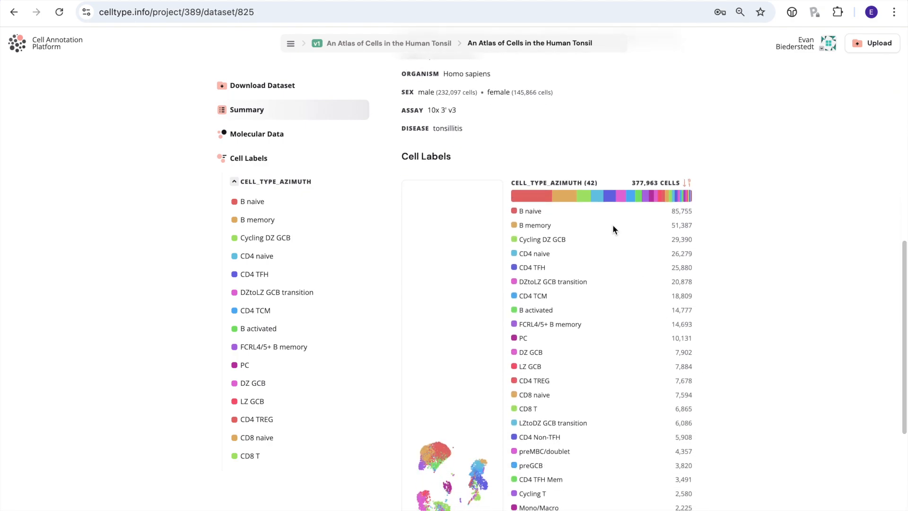
{"action": "scroll", "coordinate": [665, 170], "scroll_direction": "down", "scroll_amount": 1}
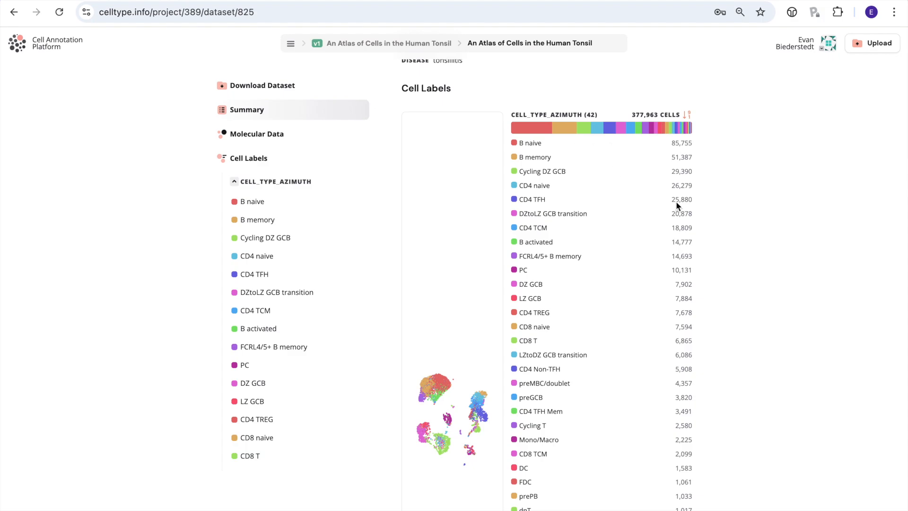
{"action": "scroll", "coordinate": [759, 254], "scroll_direction": "down", "scroll_amount": 3}
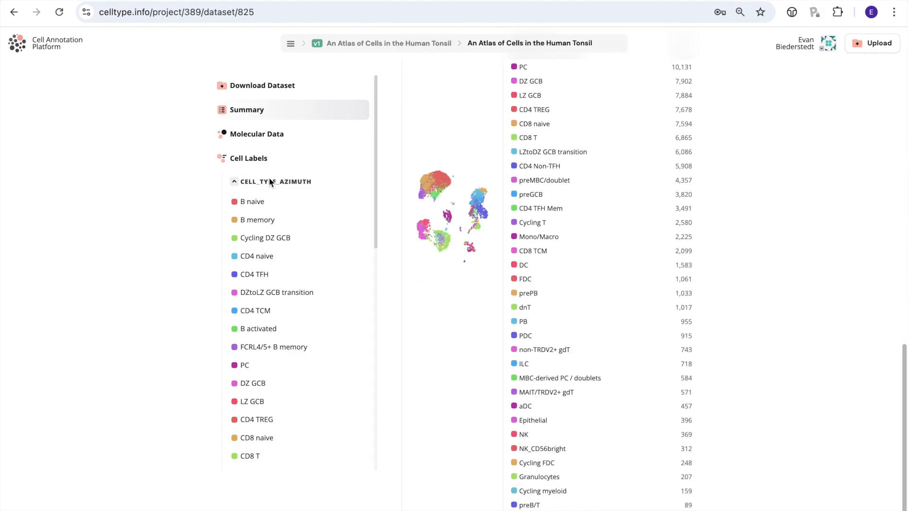
{"action": "mouse_move", "coordinate": [246, 205]}
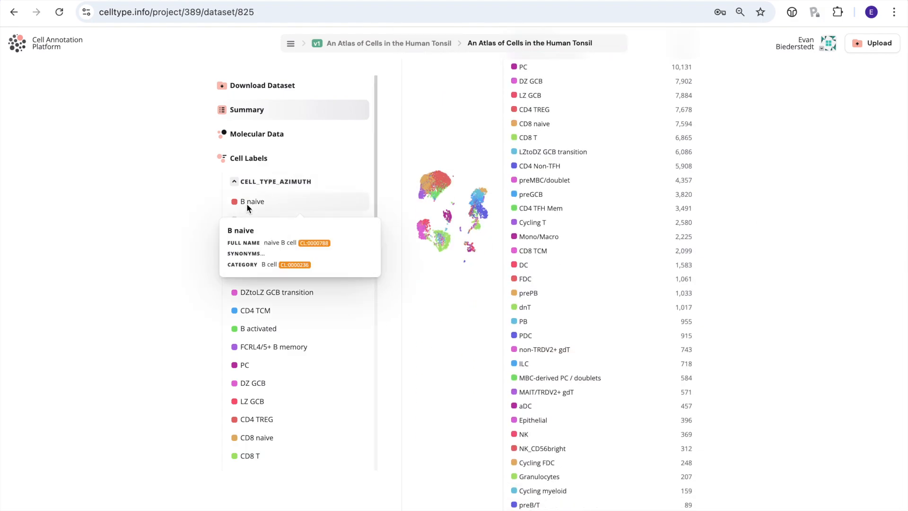
{"action": "scroll", "coordinate": [247, 207], "scroll_direction": "up", "scroll_amount": 2}
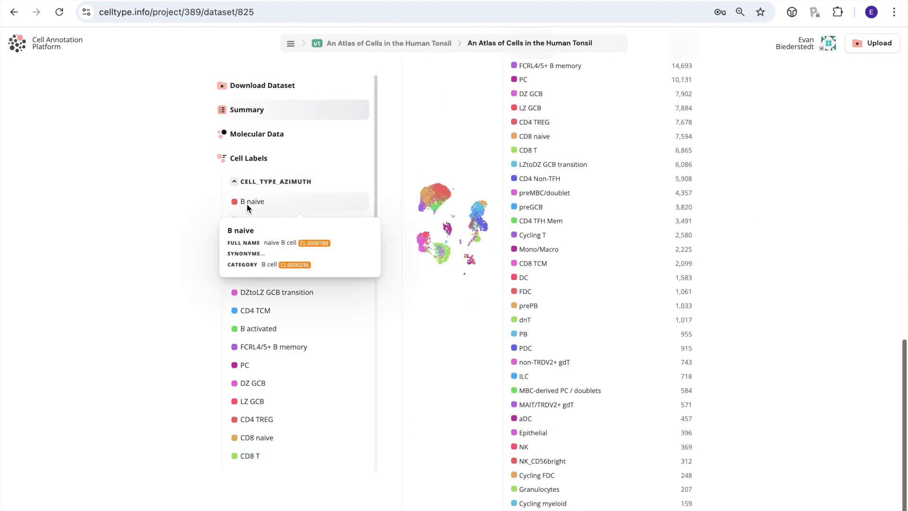
Open the dataset's Molecular Data view and read the B naive annotation's metadata, marker genes, rationale and rationale DOIs.
{"action": "left_click", "coordinate": [253, 135]}
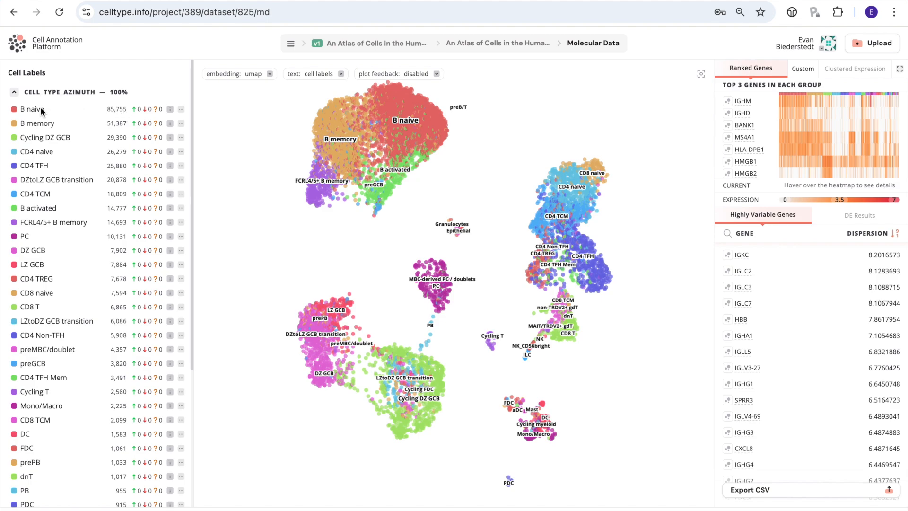
{"action": "left_click", "coordinate": [171, 108]}
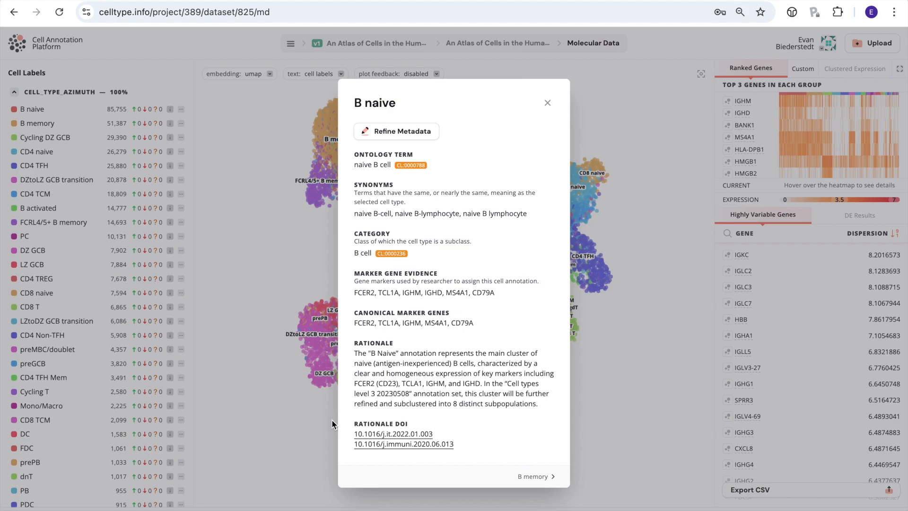
{"action": "left_click", "coordinate": [326, 435]}
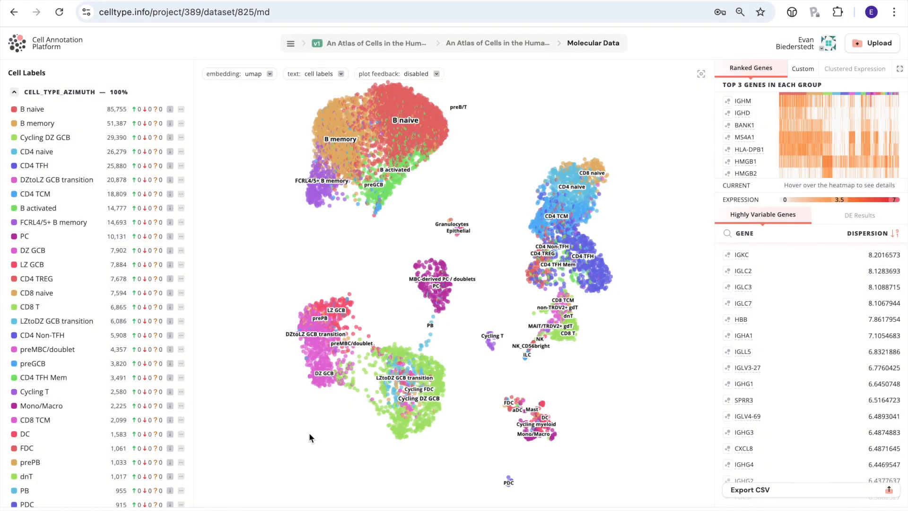
{"action": "left_click", "coordinate": [170, 109]}
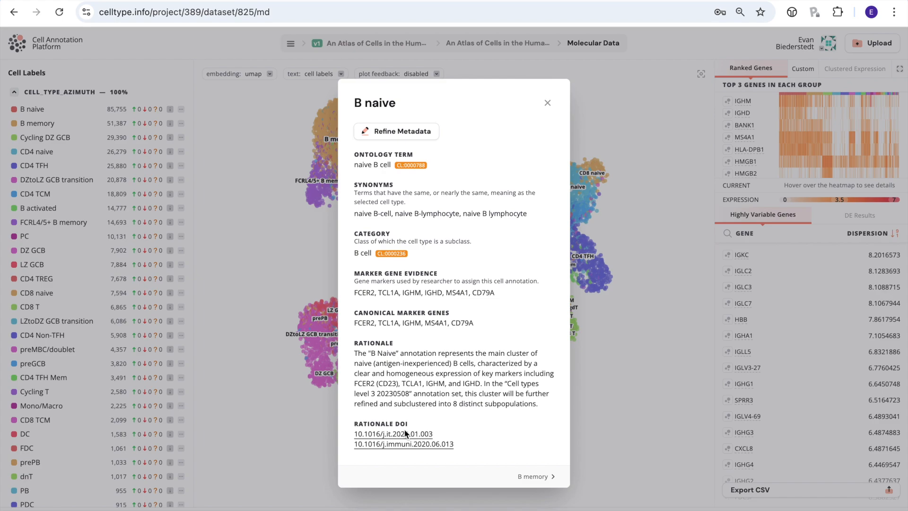
{"action": "left_click", "coordinate": [660, 436]}
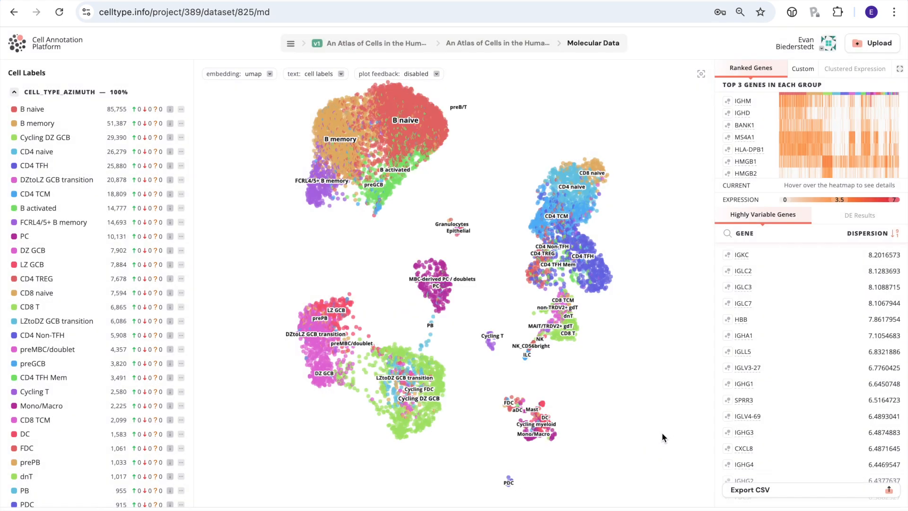
Enlarge the ranked genes heatmap, read the IGHD gene description, and restore the UMAP view.
{"action": "left_click", "coordinate": [900, 69]}
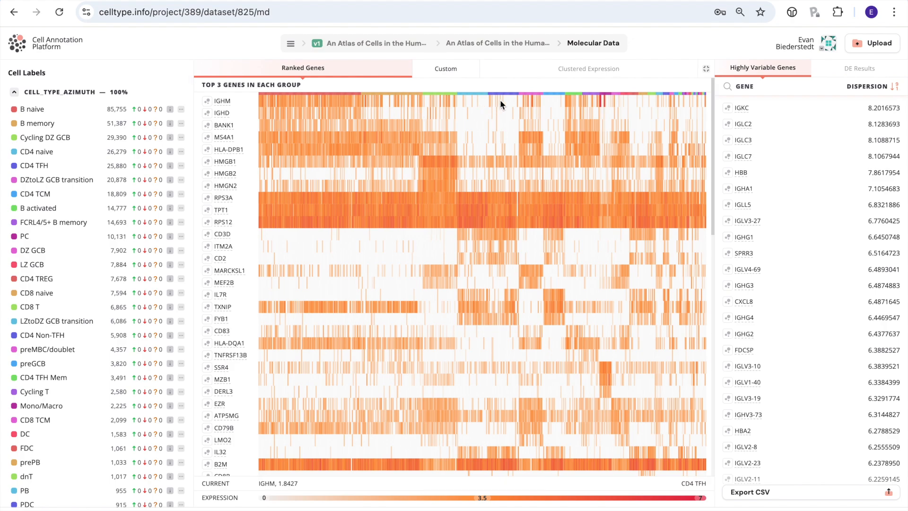
{"action": "mouse_move", "coordinate": [227, 106]}
{"action": "mouse_move", "coordinate": [226, 115]}
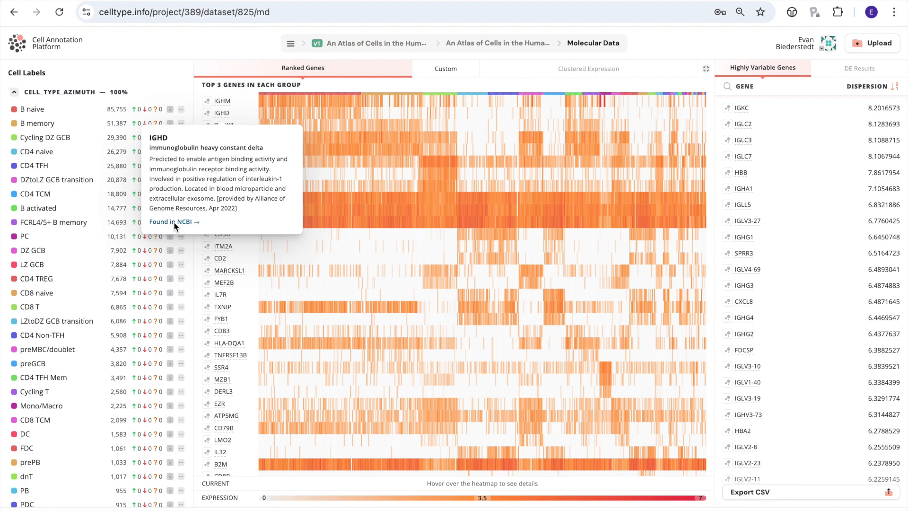
{"action": "left_click", "coordinate": [706, 70]}
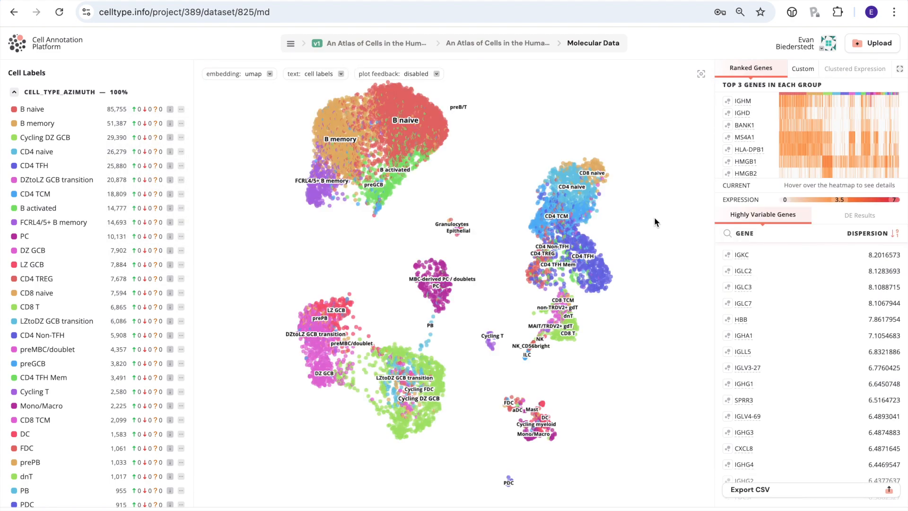
Colour the UMAP by IGKC expression, inspect the PC cluster up close, and return to cell label colours.
{"action": "left_click", "coordinate": [727, 256]}
{"action": "mouse_move", "coordinate": [747, 254]}
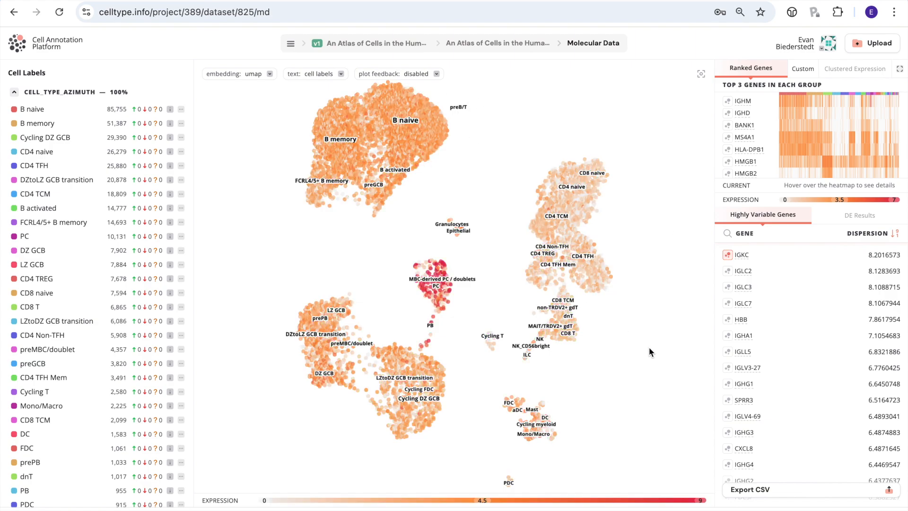
{"action": "scroll", "coordinate": [451, 303], "scroll_direction": "up", "scroll_amount": 3}
{"action": "scroll", "coordinate": [451, 304], "scroll_direction": "up", "scroll_amount": 1}
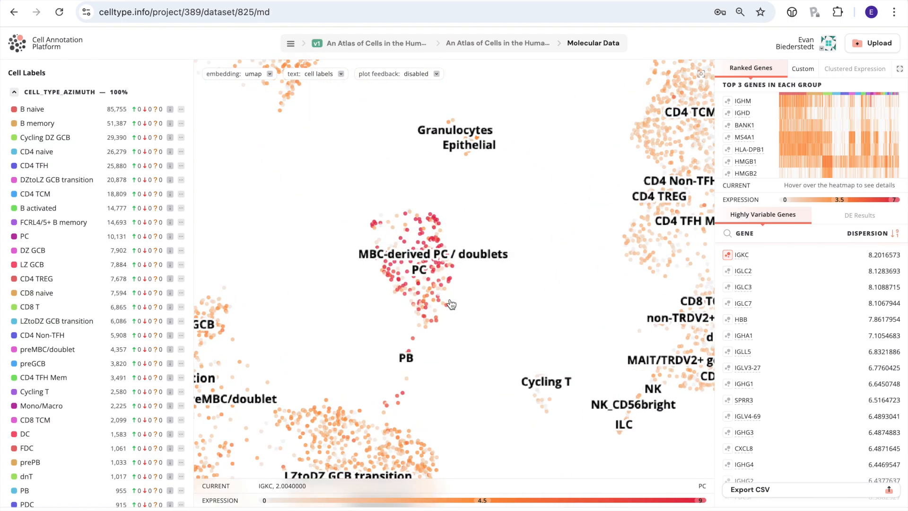
{"action": "scroll", "coordinate": [450, 304], "scroll_direction": "down", "scroll_amount": 5}
{"action": "scroll", "coordinate": [443, 299], "scroll_direction": "up", "scroll_amount": 3}
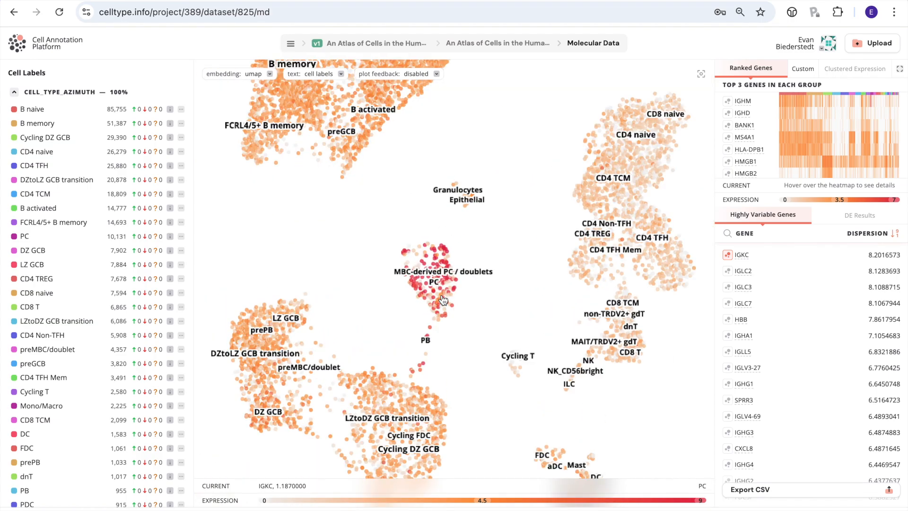
{"action": "scroll", "coordinate": [446, 294], "scroll_direction": "down", "scroll_amount": 5}
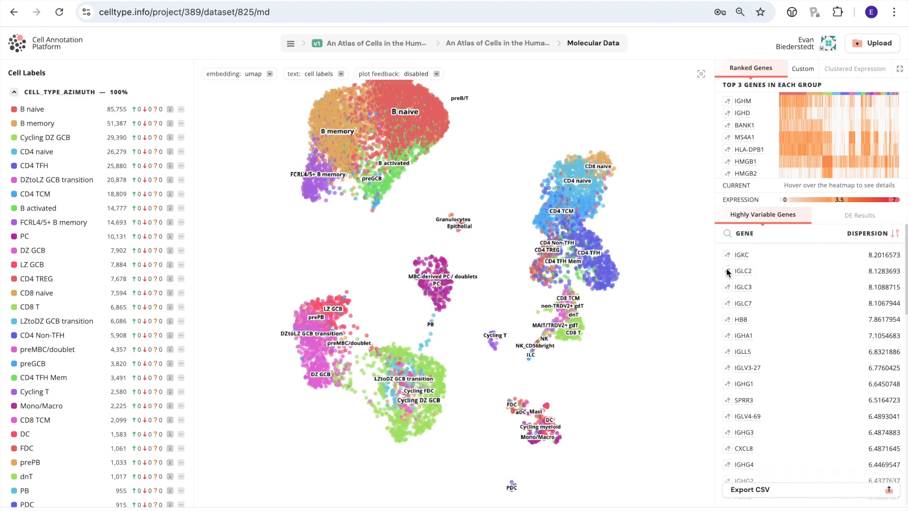
Search the highly variable genes for HBB, view its expression on the UMAP, and clear the overlay and search.
{"action": "left_click", "coordinate": [728, 232]}
{"action": "type", "text": "HBB"}
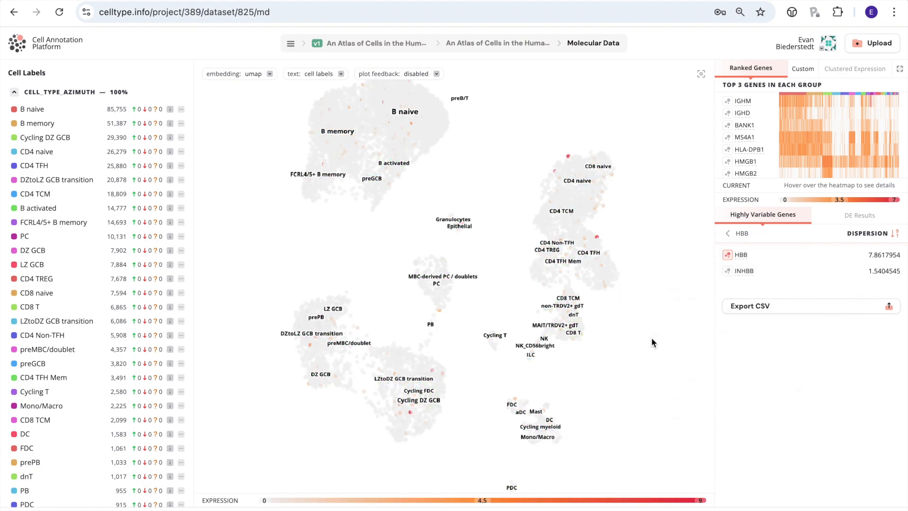
{"action": "double_click", "coordinate": [651, 336]}
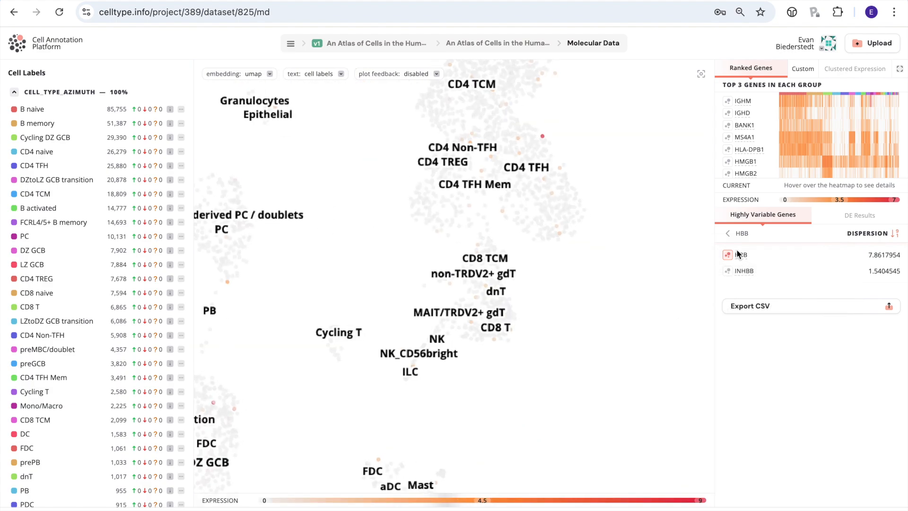
{"action": "left_click", "coordinate": [727, 255]}
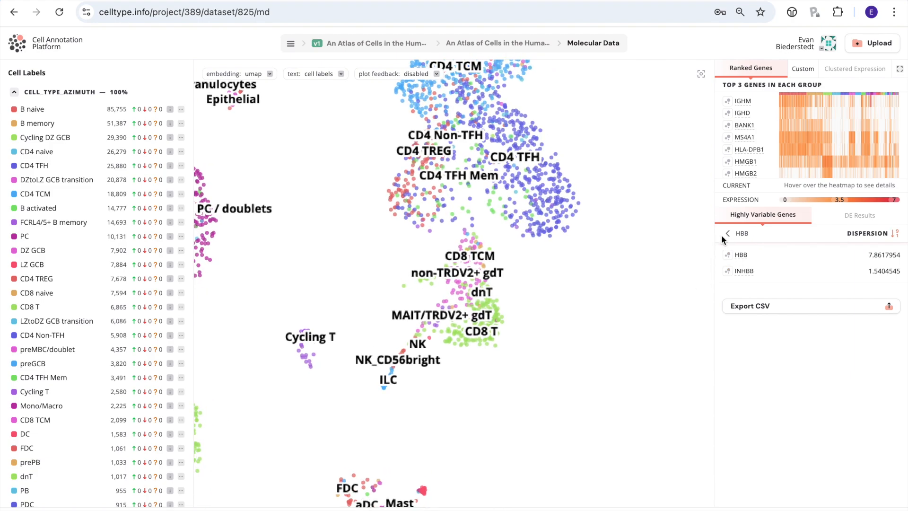
{"action": "left_click", "coordinate": [728, 233]}
{"action": "left_click_drag", "start_coordinate": [558, 269], "coordinate": [651, 323]}
{"action": "scroll", "coordinate": [651, 323], "scroll_direction": "down", "scroll_amount": 5}
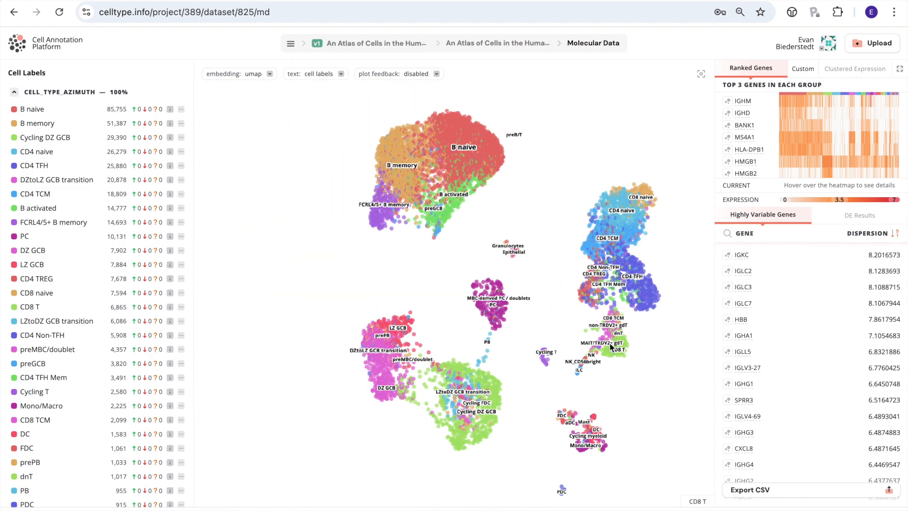
Select the B naive cells, examine the enlarged ranked genes heatmap restricted to that selection, and return to the full UMAP.
{"action": "scroll", "coordinate": [610, 348], "scroll_direction": "down", "scroll_amount": 1}
{"action": "left_click_drag", "start_coordinate": [610, 349], "coordinate": [486, 294]}
{"action": "left_click_drag", "start_coordinate": [369, 174], "coordinate": [394, 222]}
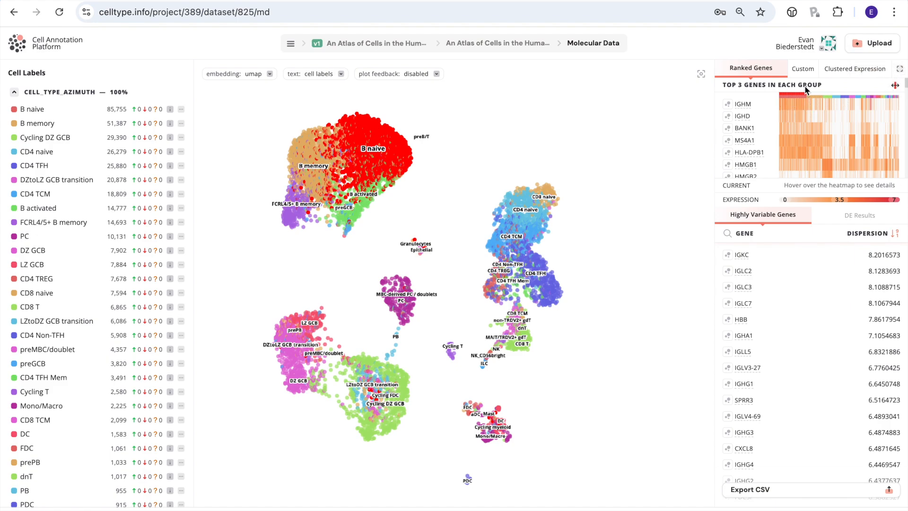
{"action": "left_click", "coordinate": [895, 86]}
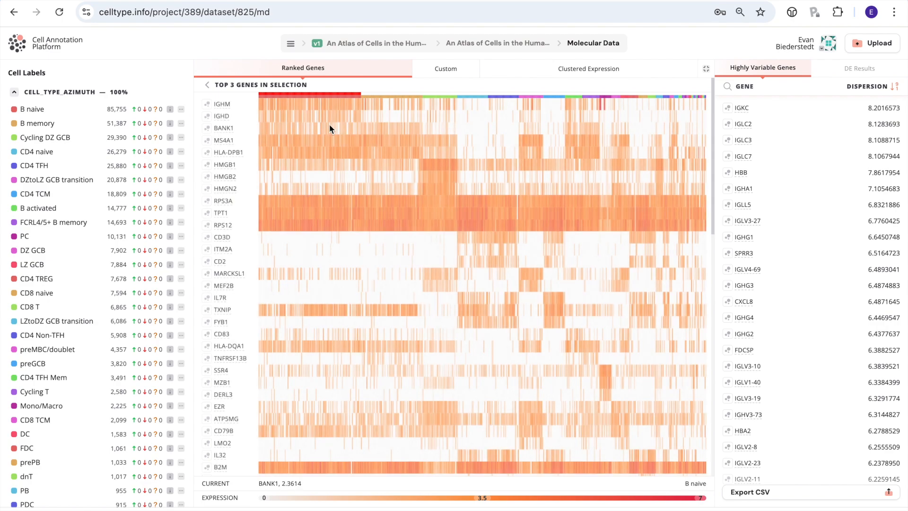
{"action": "left_click", "coordinate": [328, 123]}
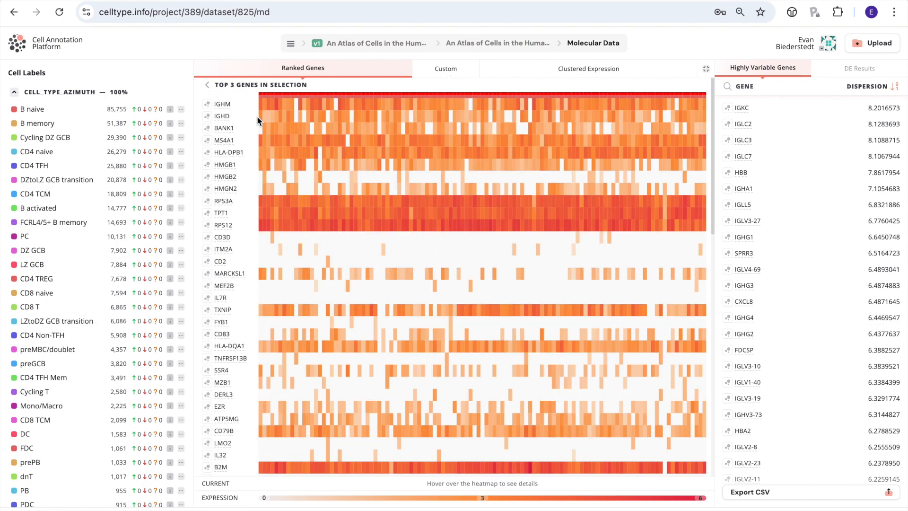
{"action": "scroll", "coordinate": [247, 278], "scroll_direction": "down", "scroll_amount": 5}
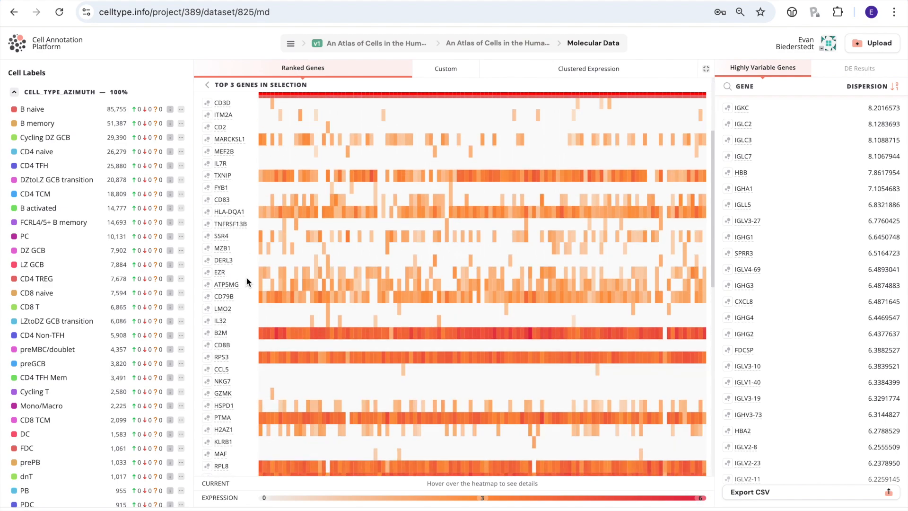
{"action": "scroll", "coordinate": [247, 278], "scroll_direction": "up", "scroll_amount": 5}
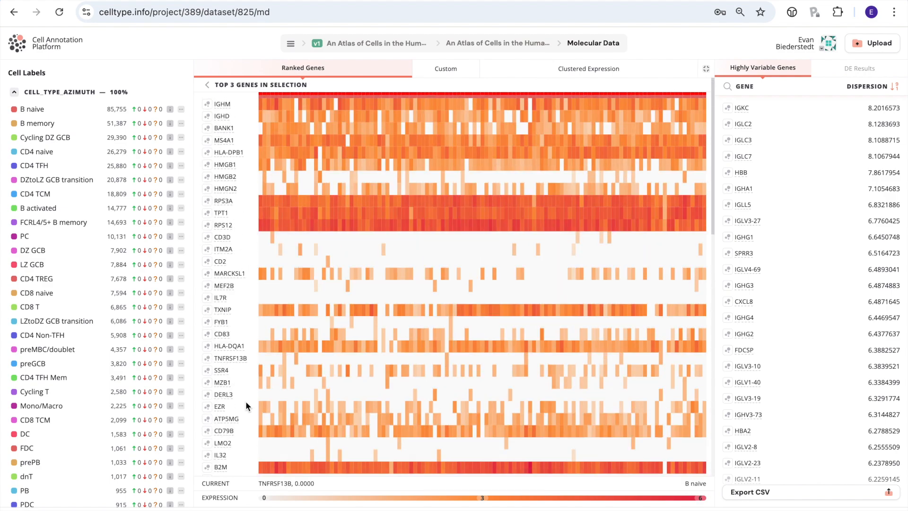
{"action": "left_click", "coordinate": [208, 85]}
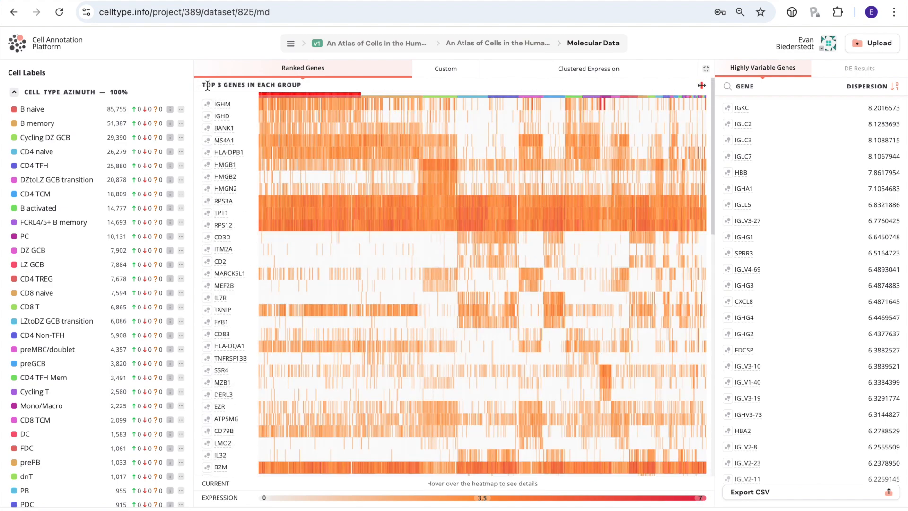
{"action": "left_click", "coordinate": [706, 70]}
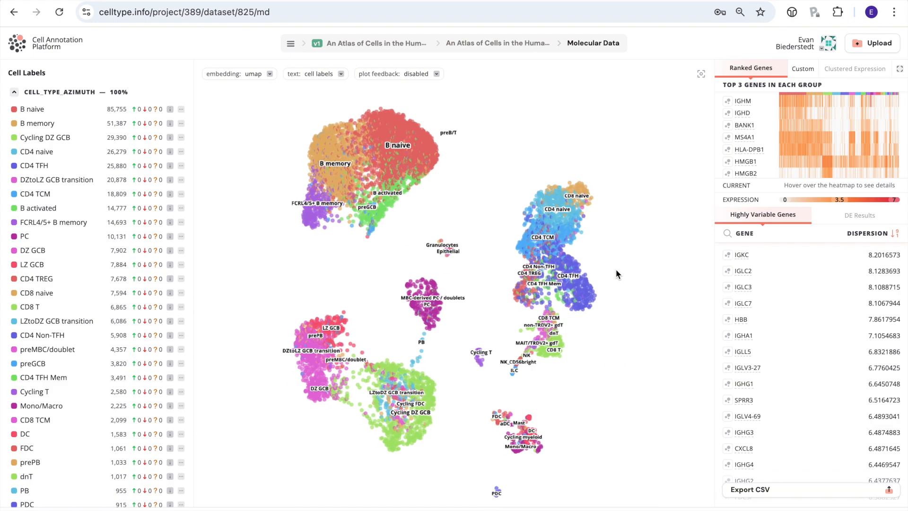
Review the UMAP plot's text label options and embedding options.
{"action": "mouse_move", "coordinate": [620, 285]}
{"action": "left_mouse_down"}
{"action": "mouse_move", "coordinate": [612, 271]}
{"action": "mouse_move", "coordinate": [616, 296]}
{"action": "left_mouse_up"}
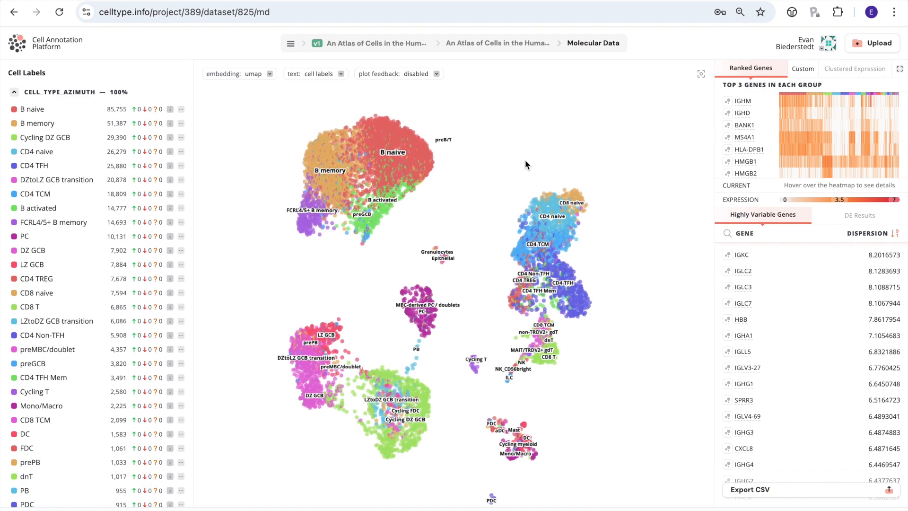
{"action": "left_click_drag", "start_coordinate": [525, 169], "coordinate": [520, 166]}
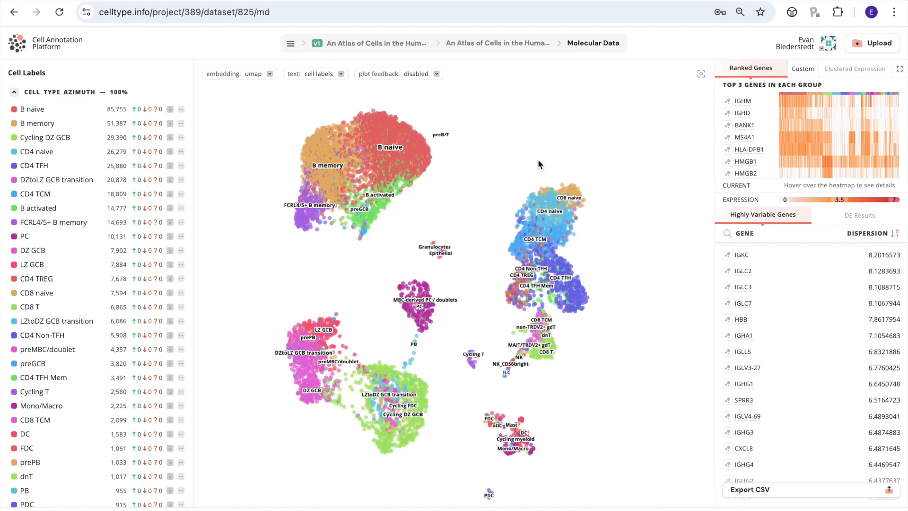
{"action": "left_click", "coordinate": [330, 73]}
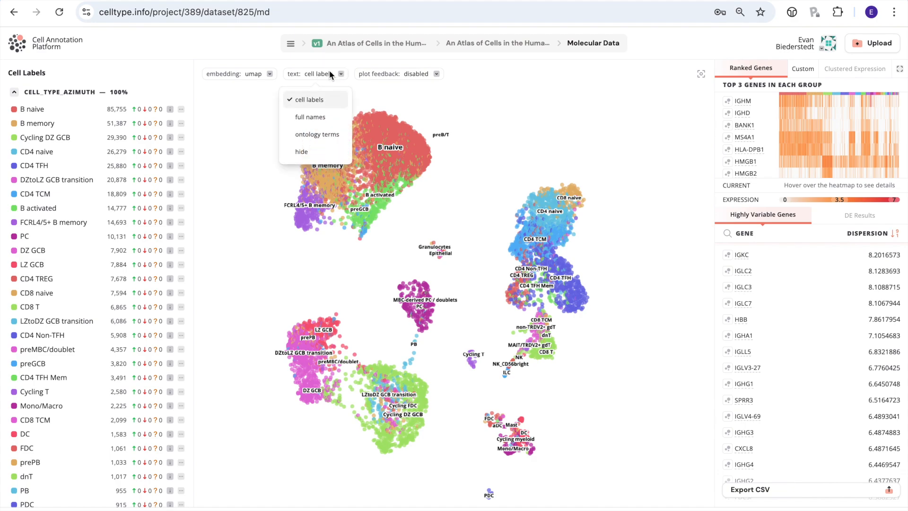
{"action": "left_click", "coordinate": [330, 74]}
{"action": "left_click", "coordinate": [253, 75]}
{"action": "left_click", "coordinate": [252, 77]}
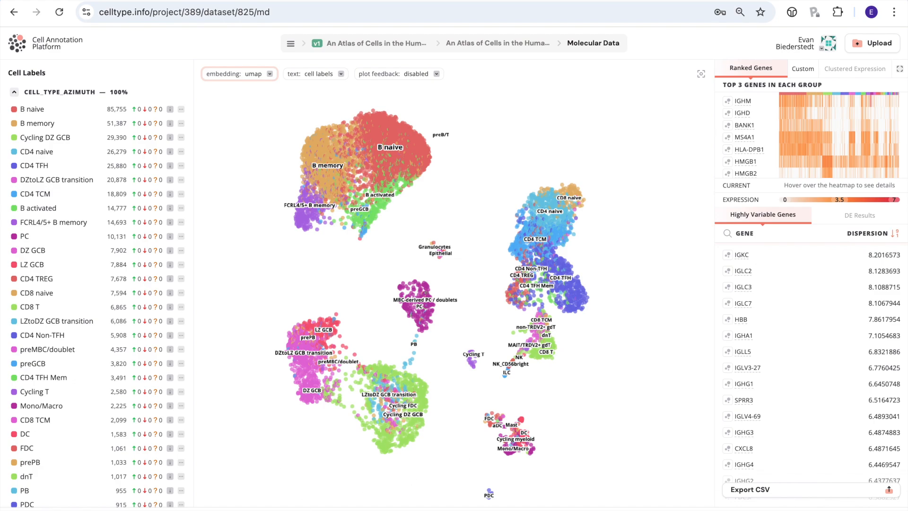
Outline a freehand selection around the FCRL4/5+ B memory cells and the adjoining part of the B memory cluster on the UMAP.
{"action": "left_click", "coordinate": [281, 180]}
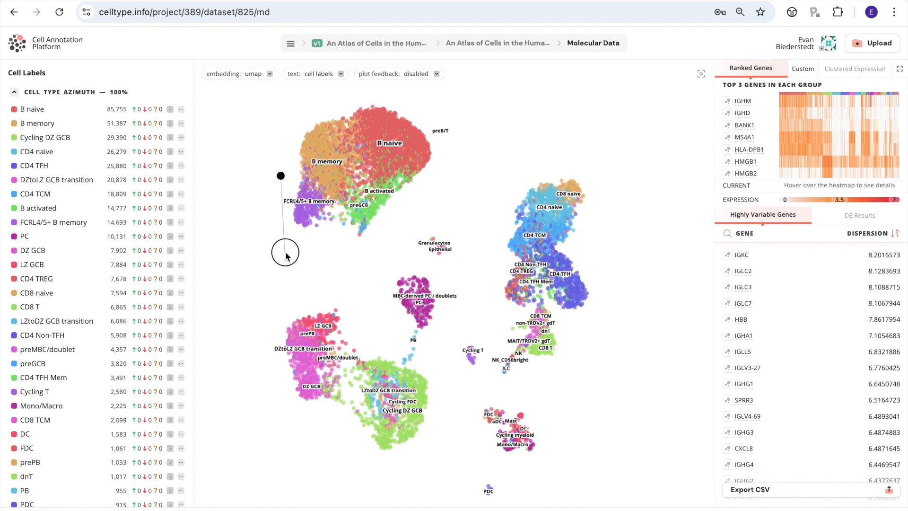
{"action": "left_click", "coordinate": [319, 126]}
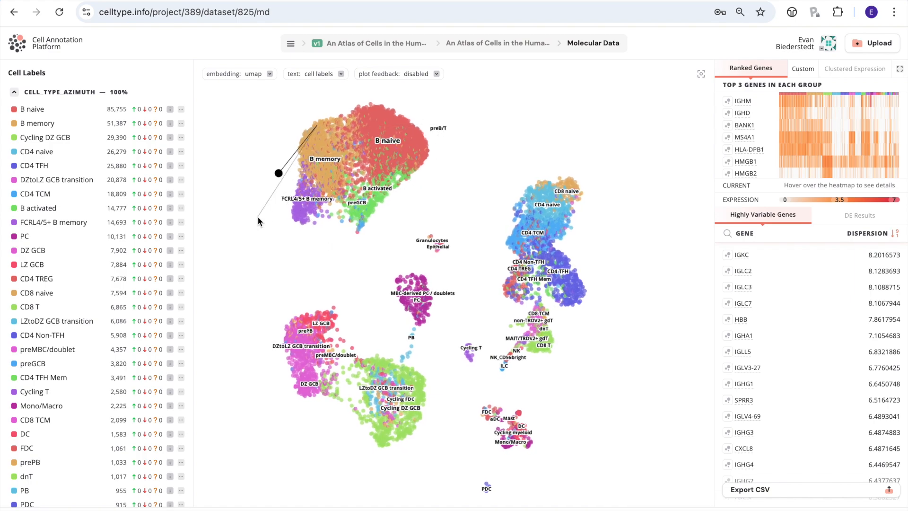
{"action": "left_click", "coordinate": [336, 233]}
{"action": "left_click", "coordinate": [282, 242]}
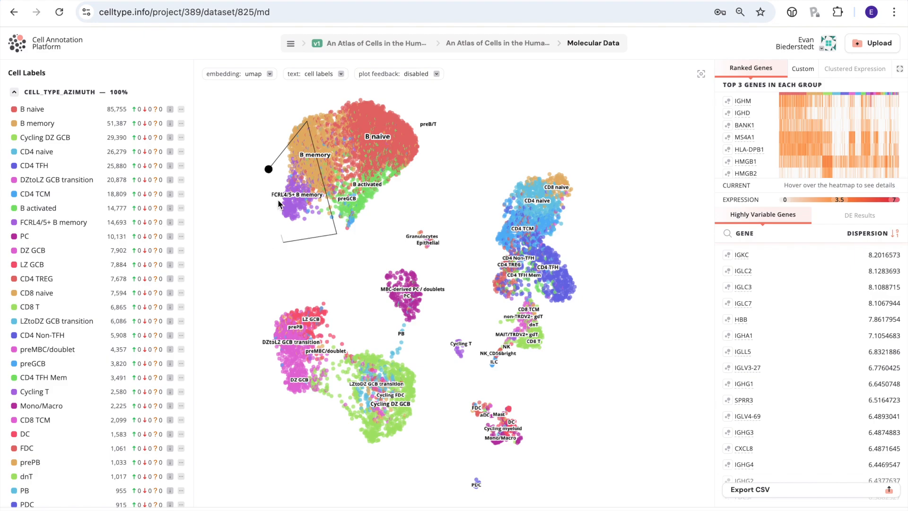
{"action": "left_click", "coordinate": [273, 174]}
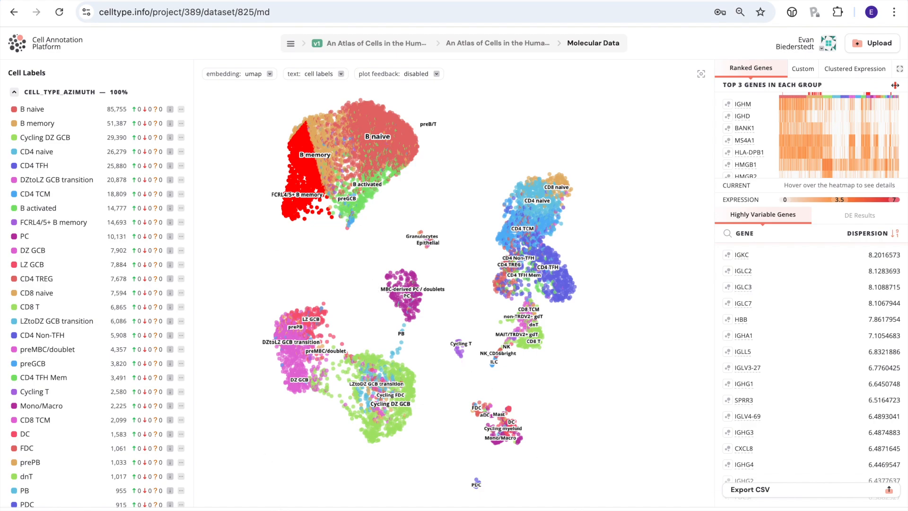
Run differential expression on the selected B memory cells with the Cycling T cells as second selection, and review the DE results.
{"action": "left_click", "coordinate": [575, 510]}
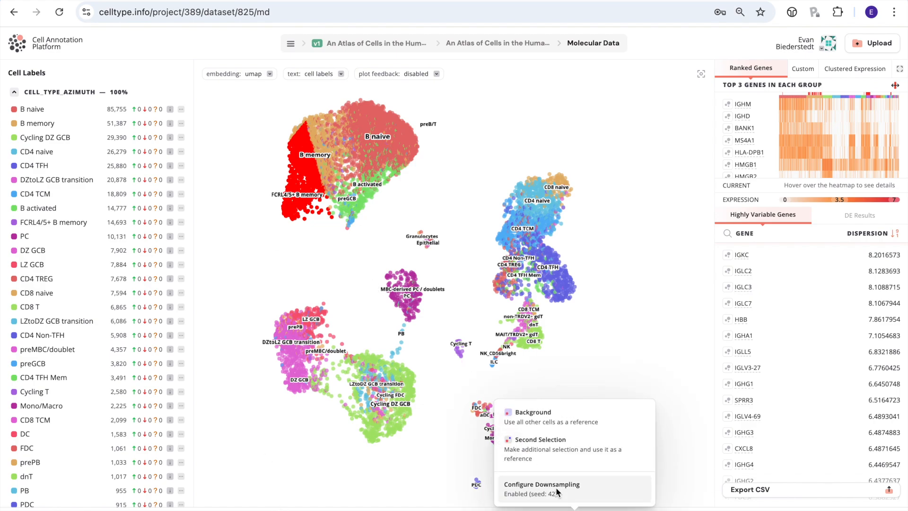
{"action": "left_click", "coordinate": [547, 443]}
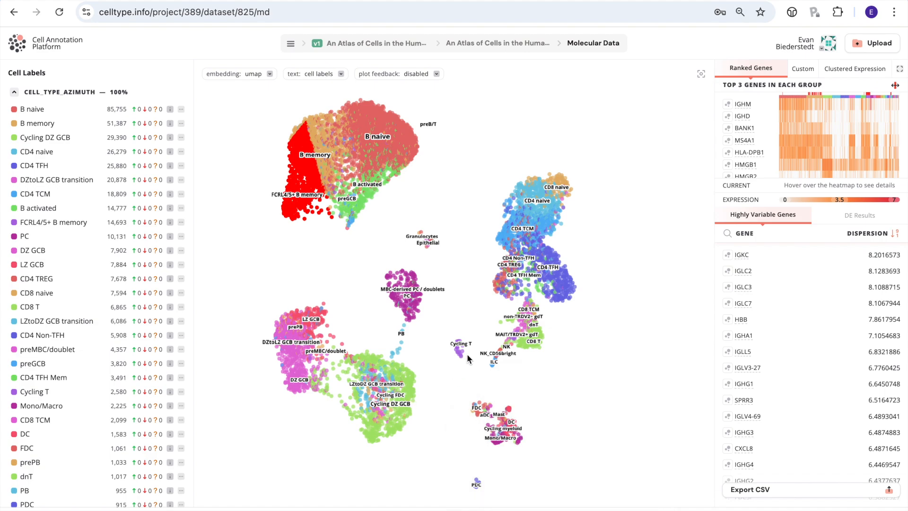
{"action": "scroll", "coordinate": [163, 421], "scroll_direction": "down", "scroll_amount": 3}
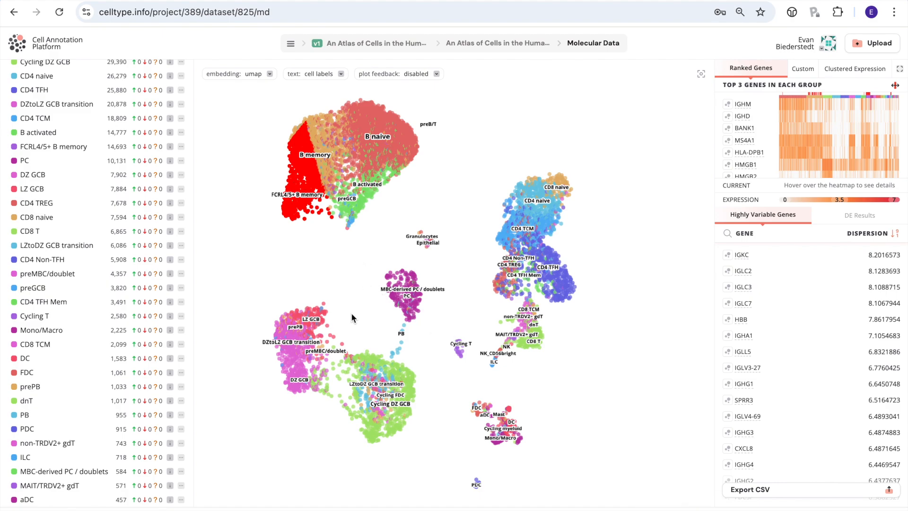
{"action": "scroll", "coordinate": [149, 411], "scroll_direction": "down", "scroll_amount": 5}
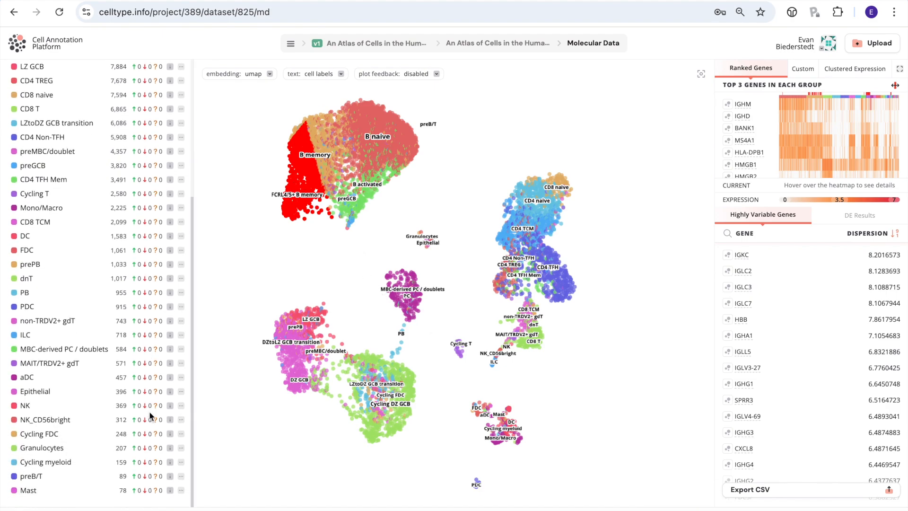
{"action": "scroll", "coordinate": [149, 411], "scroll_direction": "up", "scroll_amount": 4}
{"action": "left_click", "coordinate": [455, 351]}
{"action": "left_click_drag", "start_coordinate": [332, 443], "coordinate": [248, 498]}
{"action": "left_click", "coordinate": [461, 356]}
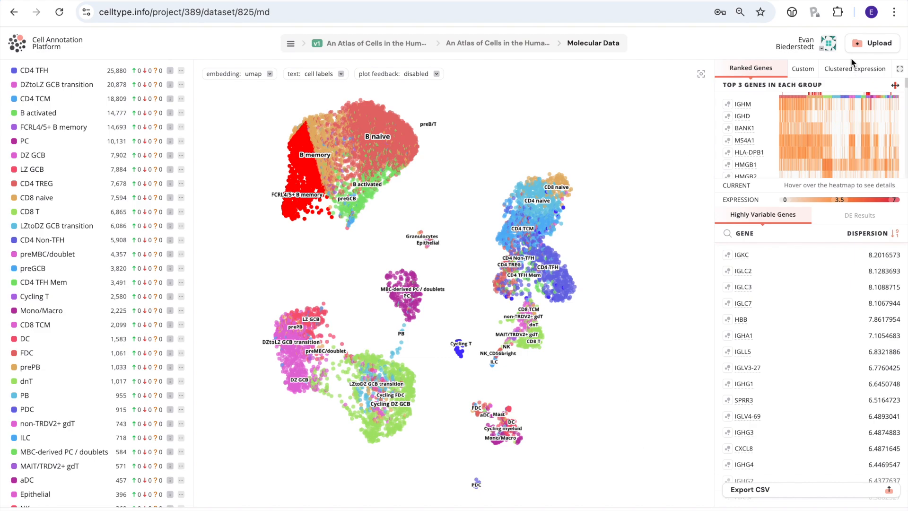
{"action": "mouse_move", "coordinate": [819, 99]}
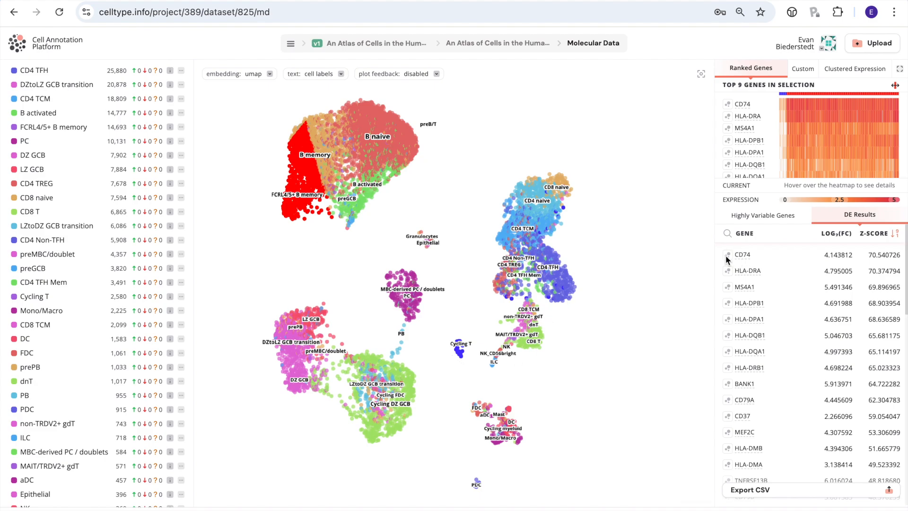
{"action": "mouse_move", "coordinate": [746, 255]}
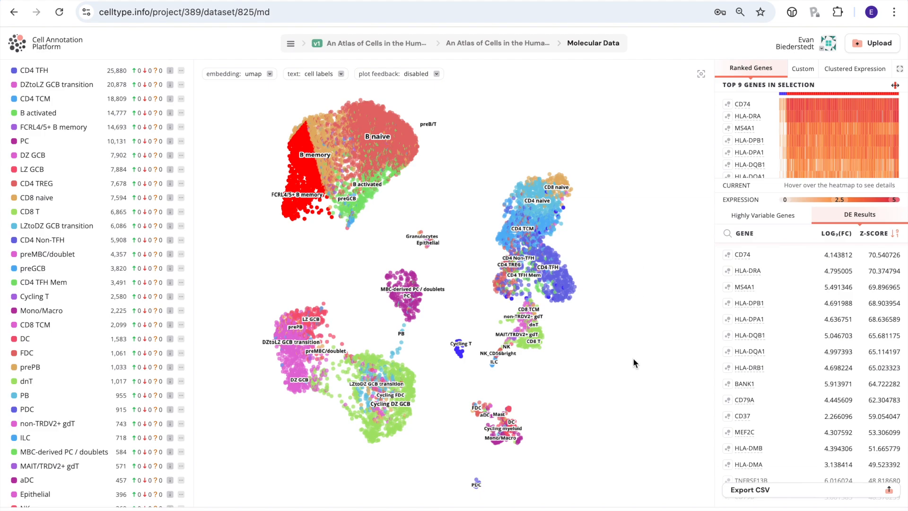
Clear the selections and run differential expression for the Cycling T cells against the background of all other cells.
{"action": "left_click", "coordinate": [557, 425]}
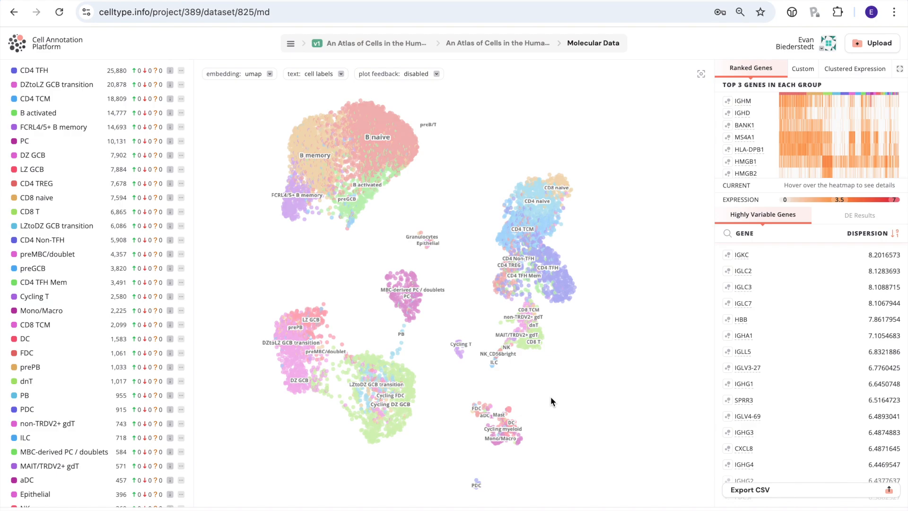
{"action": "left_click", "coordinate": [458, 354]}
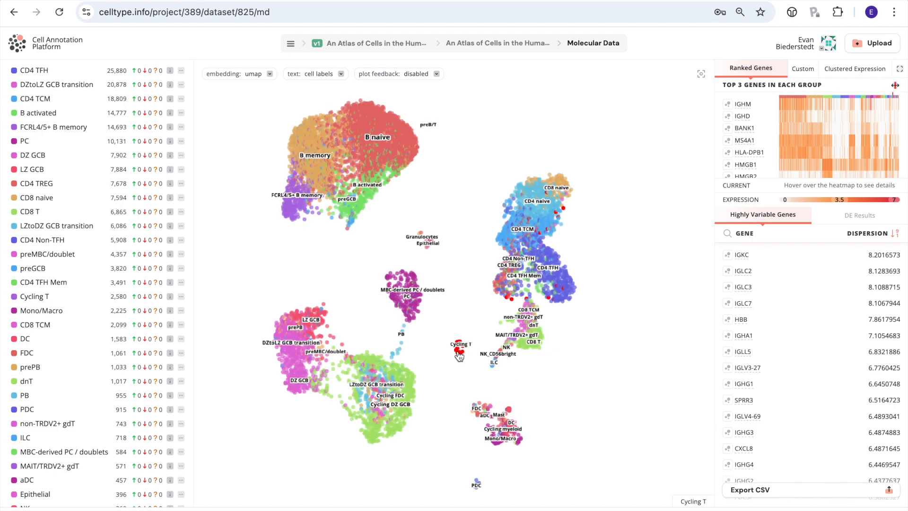
{"action": "left_click", "coordinate": [592, 508]}
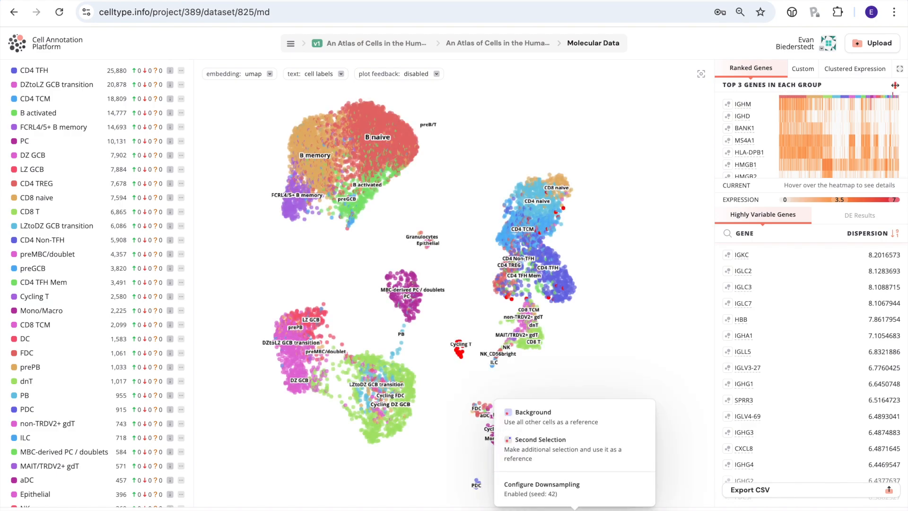
{"action": "left_click", "coordinate": [587, 424]}
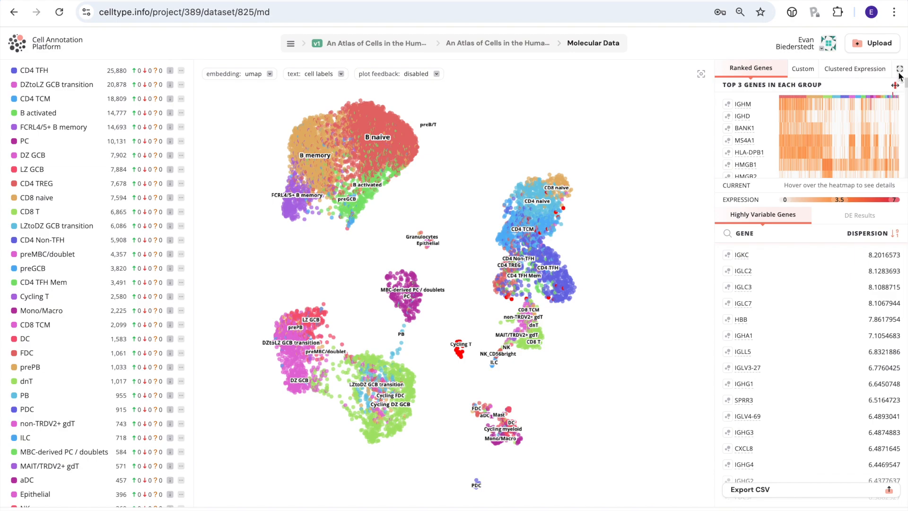
Restrict the enlarged ranked genes heatmap to the Cycling T selection, return to the UMAP, and read the STMN1 gene description.
{"action": "left_click", "coordinate": [895, 86]}
{"action": "left_click", "coordinate": [700, 85]}
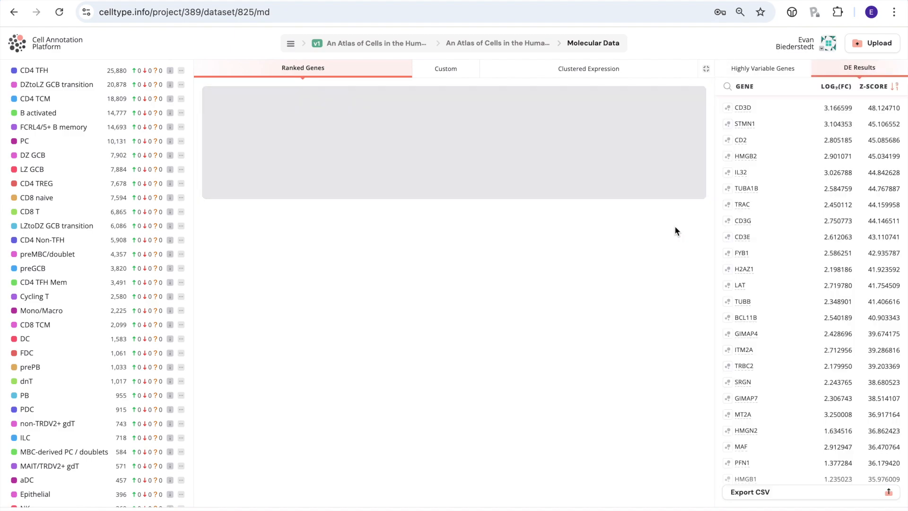
{"action": "left_click", "coordinate": [706, 68]}
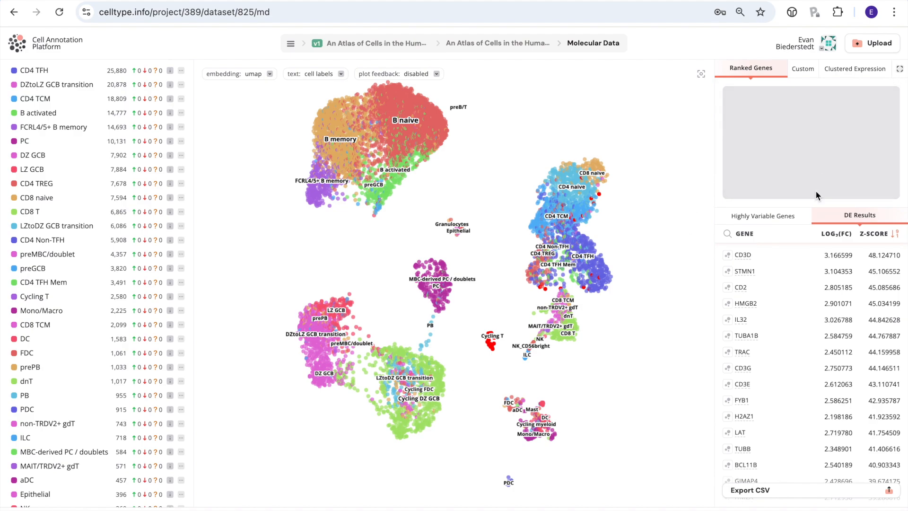
{"action": "left_click", "coordinate": [744, 271]}
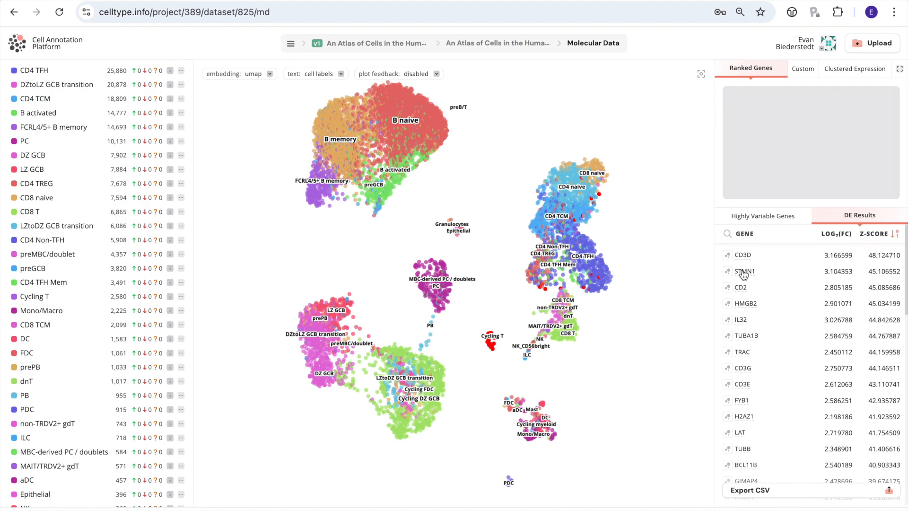
{"action": "mouse_move", "coordinate": [744, 274]}
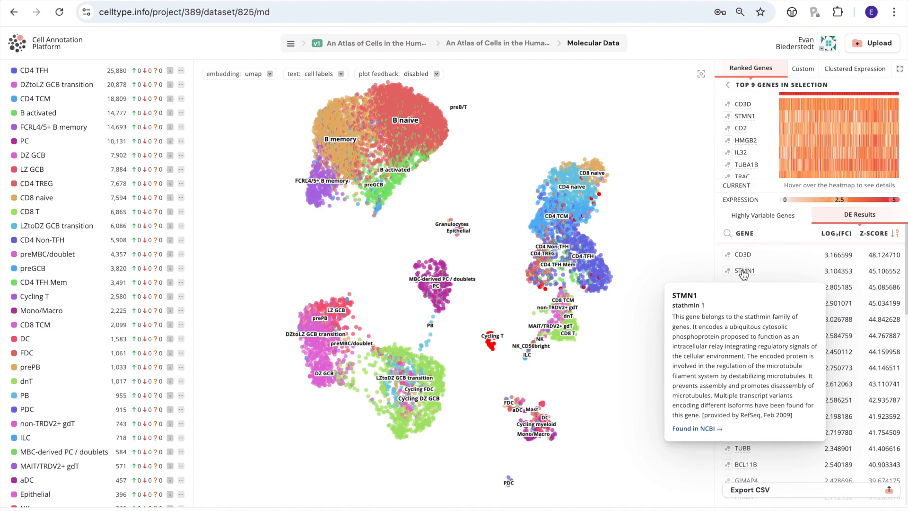
Examine the enlarged heatmap of top selection genes, leave its selection-only view, and clear the Cycling T selection on the UMAP.
{"action": "left_click", "coordinate": [900, 69]}
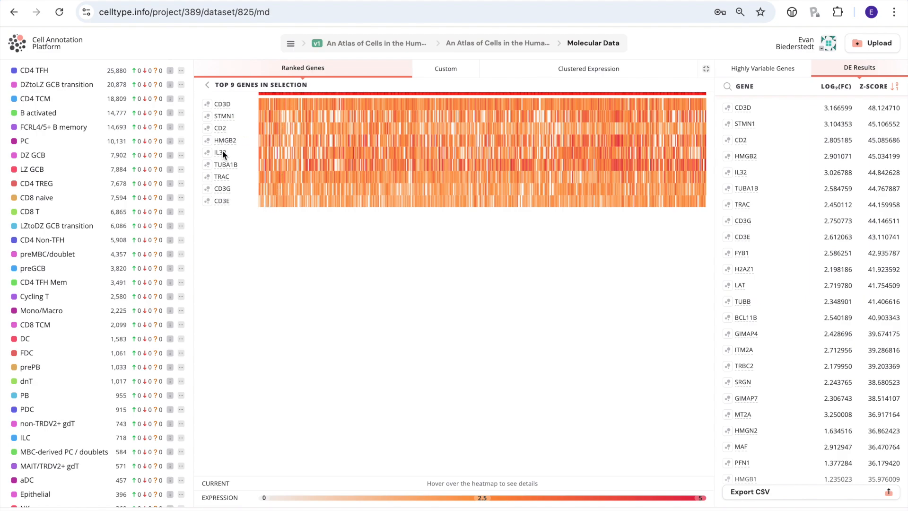
{"action": "left_click", "coordinate": [206, 84]}
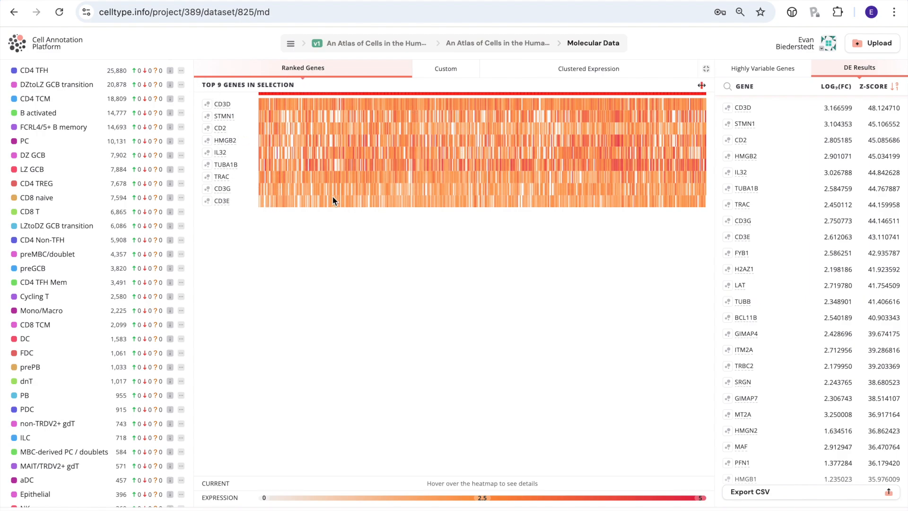
{"action": "left_click", "coordinate": [706, 70]}
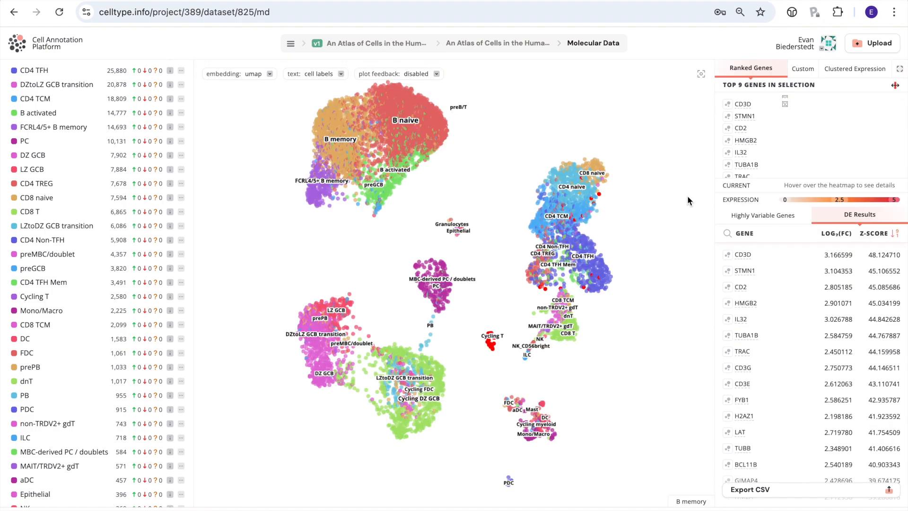
{"action": "left_click", "coordinate": [681, 200]}
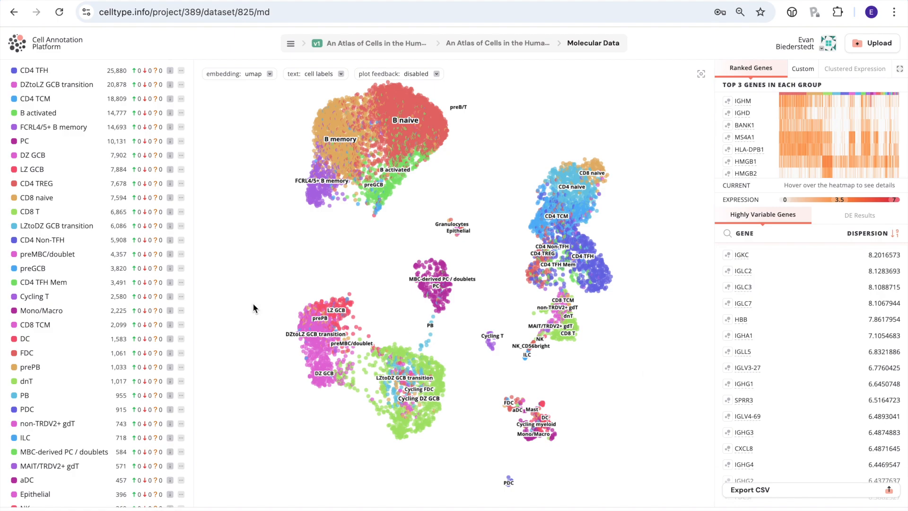
Build a custom heatmap from the highly variable genes IGKC, IGLC2, IGLC3 and IGLC7.
{"action": "scroll", "coordinate": [121, 256], "scroll_direction": "up", "scroll_amount": 2}
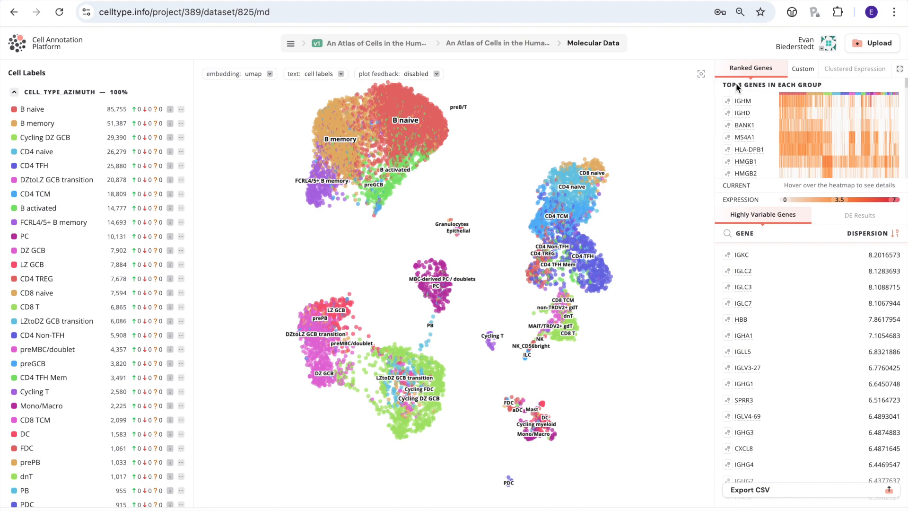
{"action": "left_click", "coordinate": [802, 68]}
{"action": "left_click", "coordinate": [729, 255]}
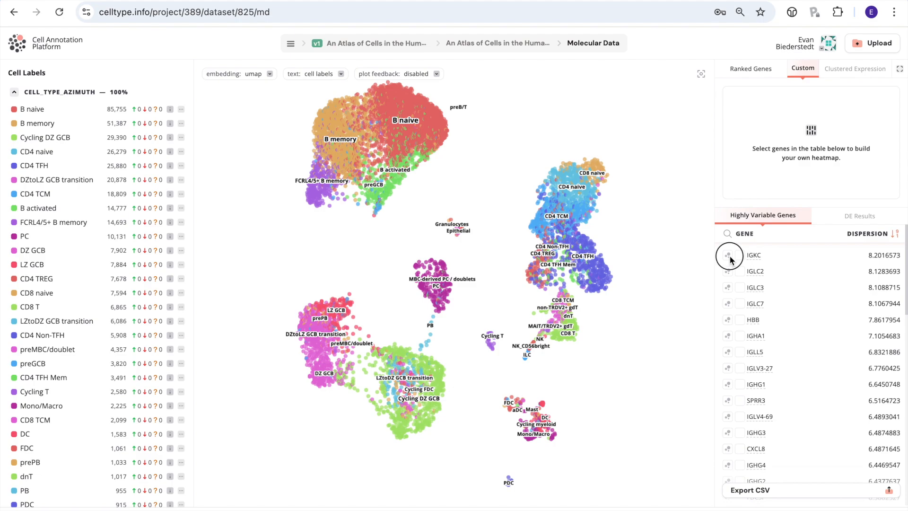
{"action": "left_click", "coordinate": [740, 287]}
{"action": "left_click", "coordinate": [739, 304]}
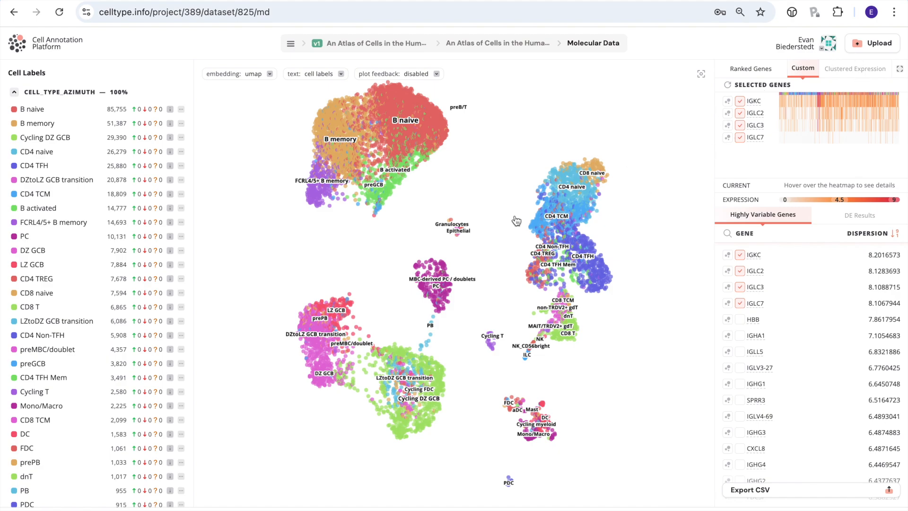
Colour the UMAP by IGLC3 expression and inspect its distribution across the cell clusters.
{"action": "left_click", "coordinate": [727, 125]}
{"action": "mouse_move", "coordinate": [753, 288]}
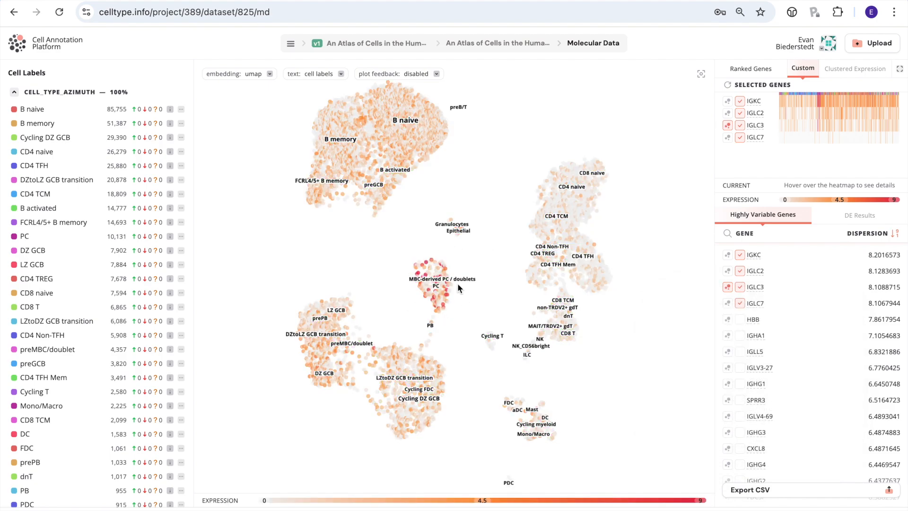
{"action": "left_click", "coordinate": [676, 313]}
{"action": "left_click_drag", "start_coordinate": [686, 160], "coordinate": [668, 115]}
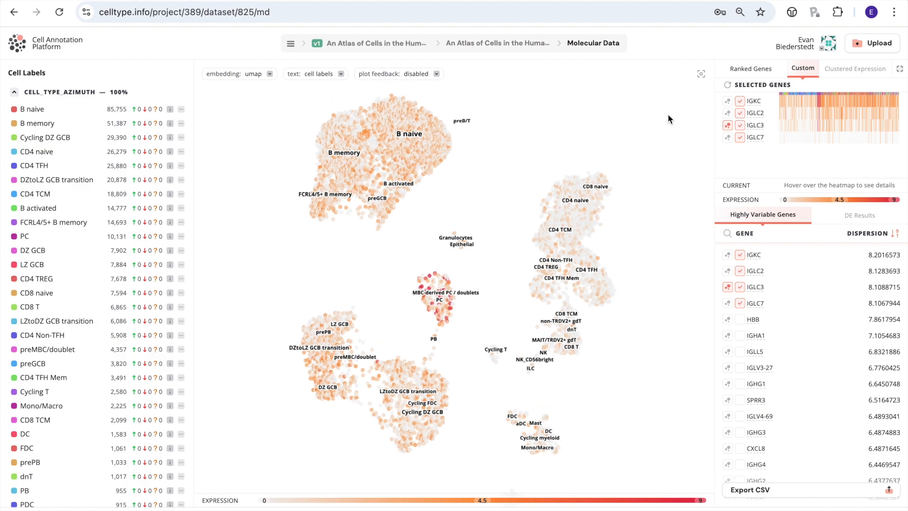